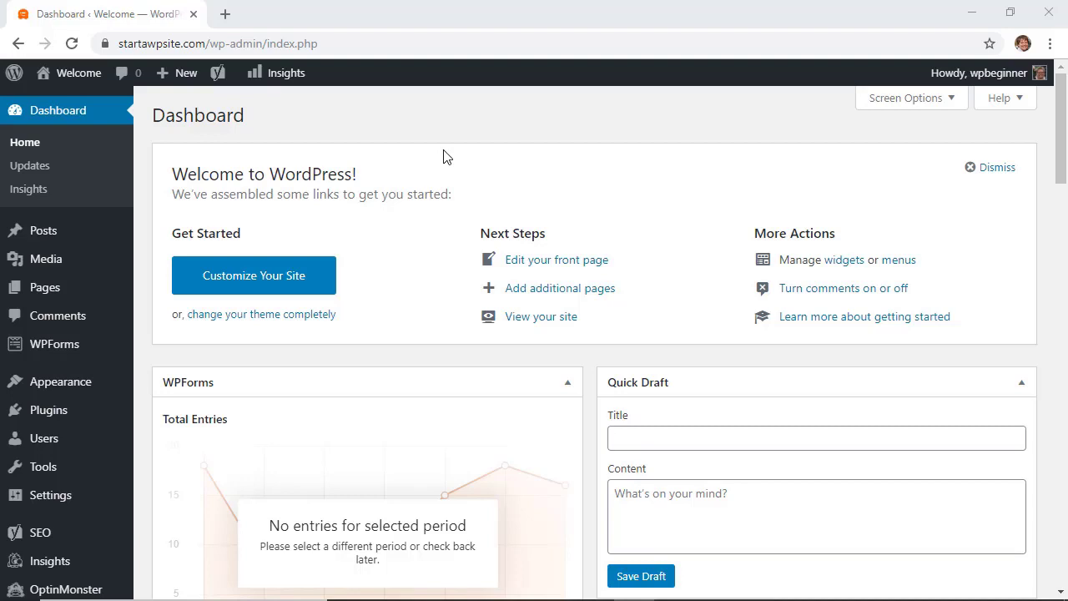
Step: Open the Hello world! post from the All Posts list
{"action": "mouse_move", "coordinate": [37, 235]}
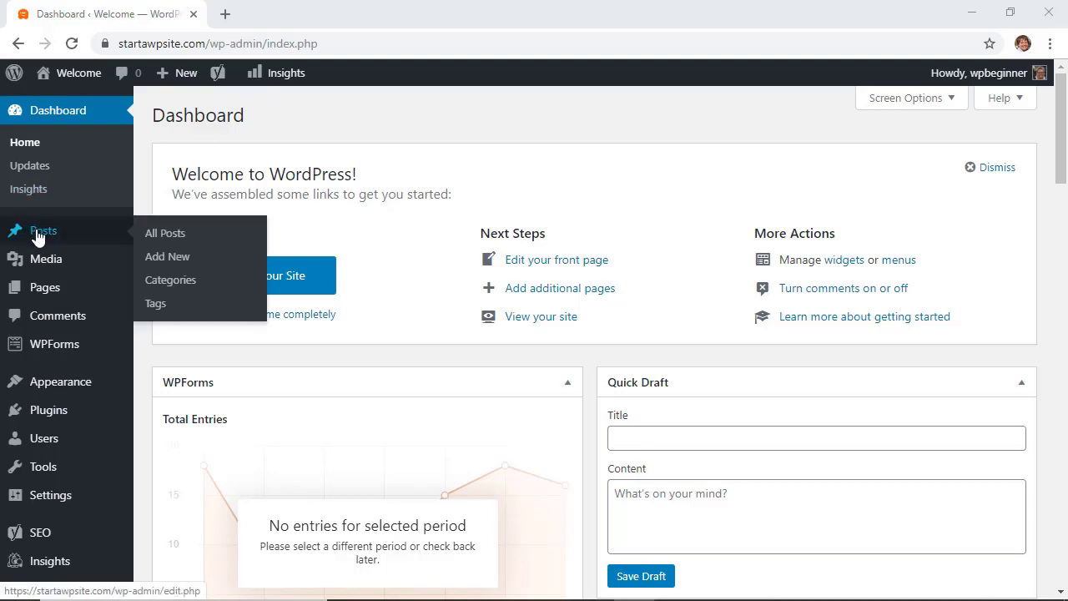
{"action": "left_click", "coordinate": [150, 233]}
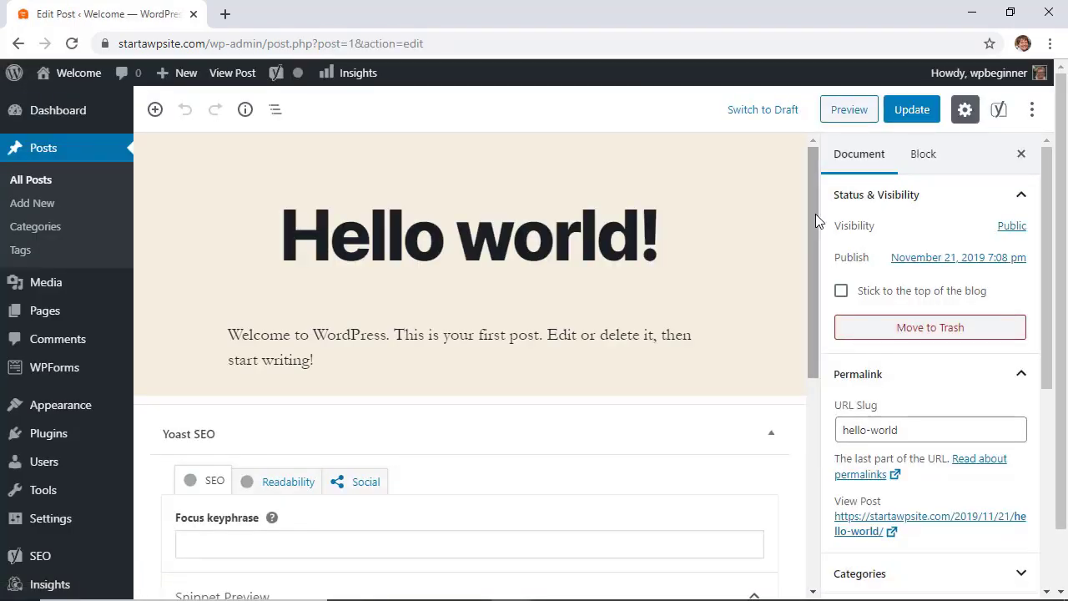
{"action": "left_click", "coordinate": [847, 157]}
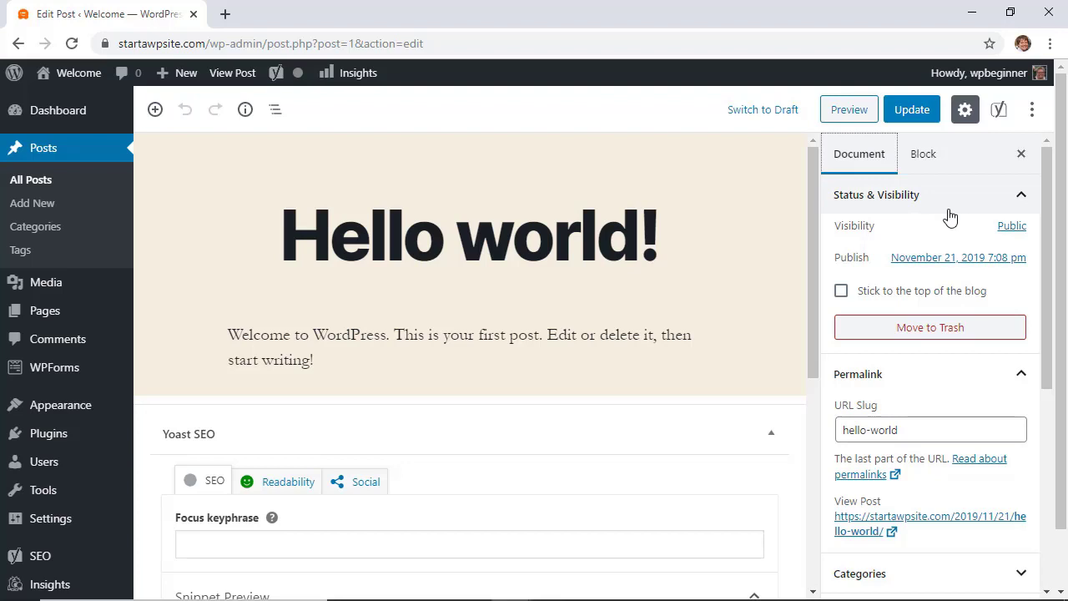
Step: Change the post's visibility from Public to Password Protected and enter a password
{"action": "left_click", "coordinate": [1012, 229]}
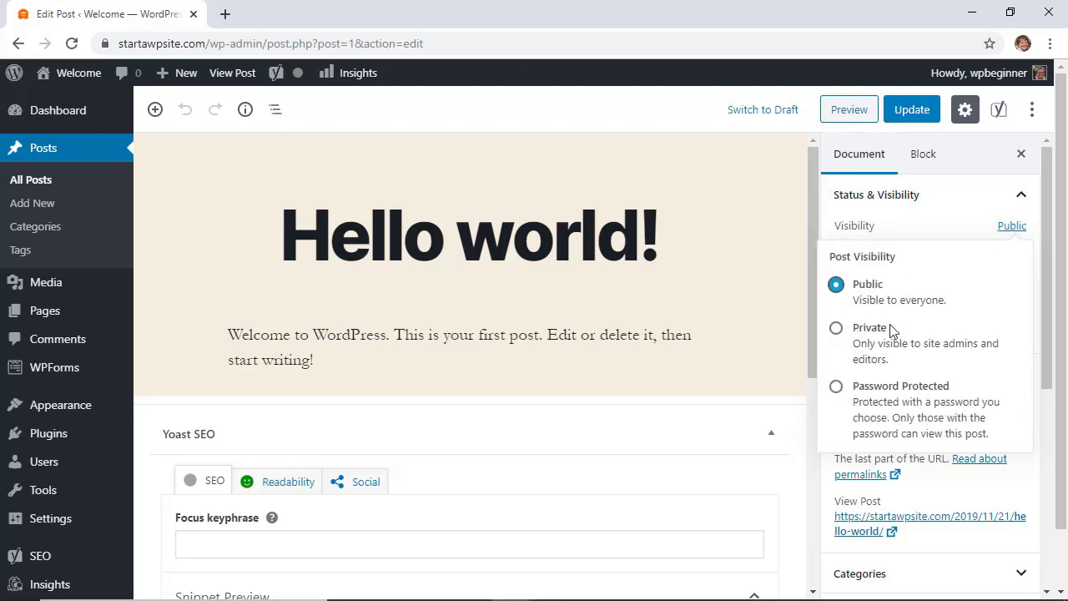
{"action": "left_click", "coordinate": [837, 390]}
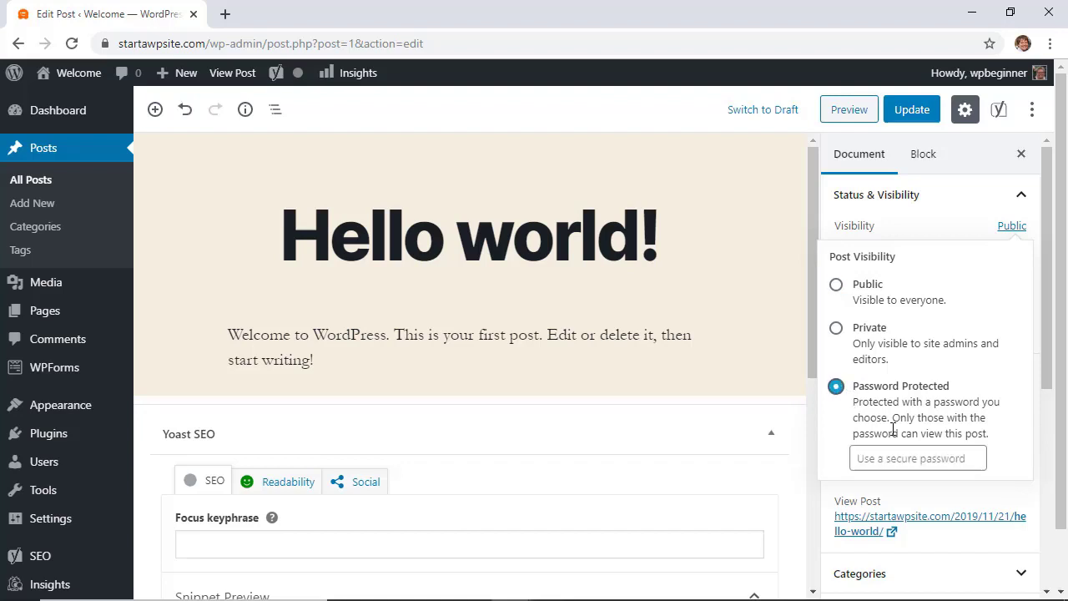
{"action": "left_click", "coordinate": [886, 456]}
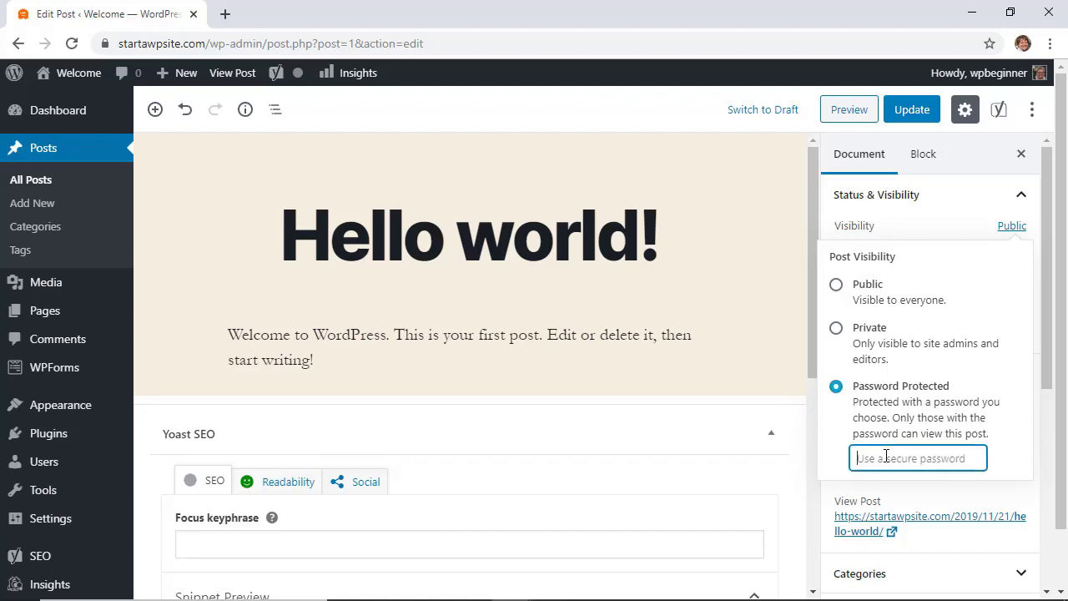
{"action": "type", "text": "wpbeginner"}
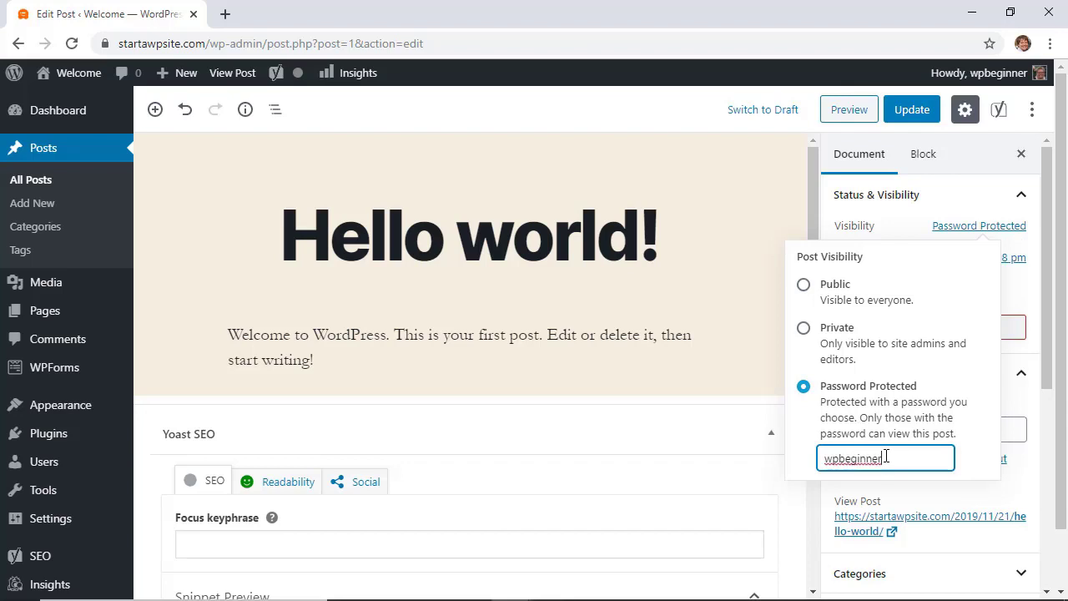
{"action": "scroll", "coordinate": [893, 415], "scroll_direction": "down", "scroll_amount": 1}
{"action": "left_click", "coordinate": [971, 227]}
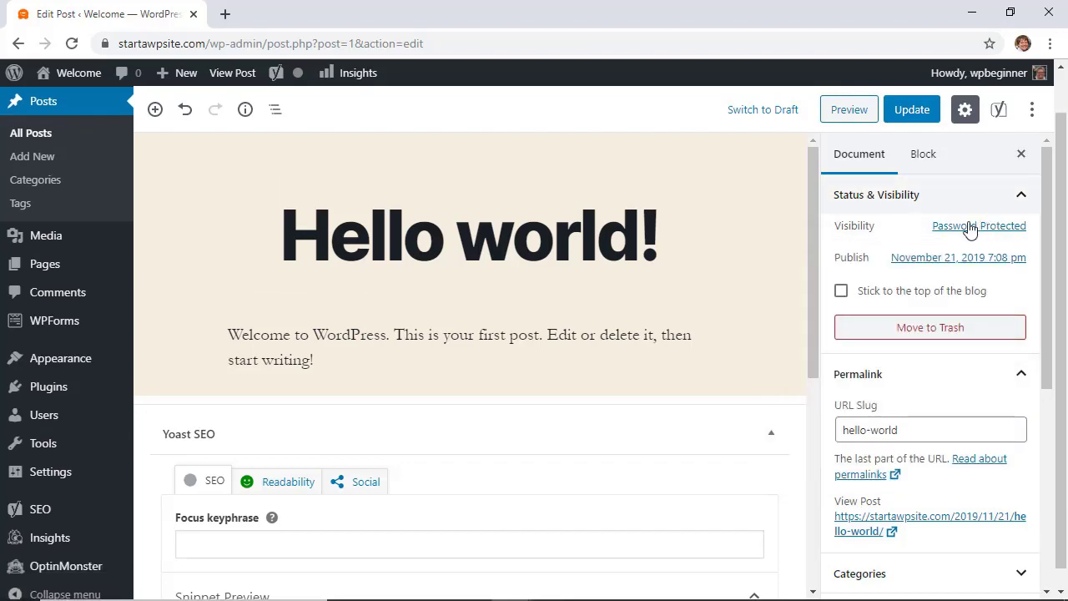
{"action": "scroll", "coordinate": [954, 290], "scroll_direction": "up", "scroll_amount": 1}
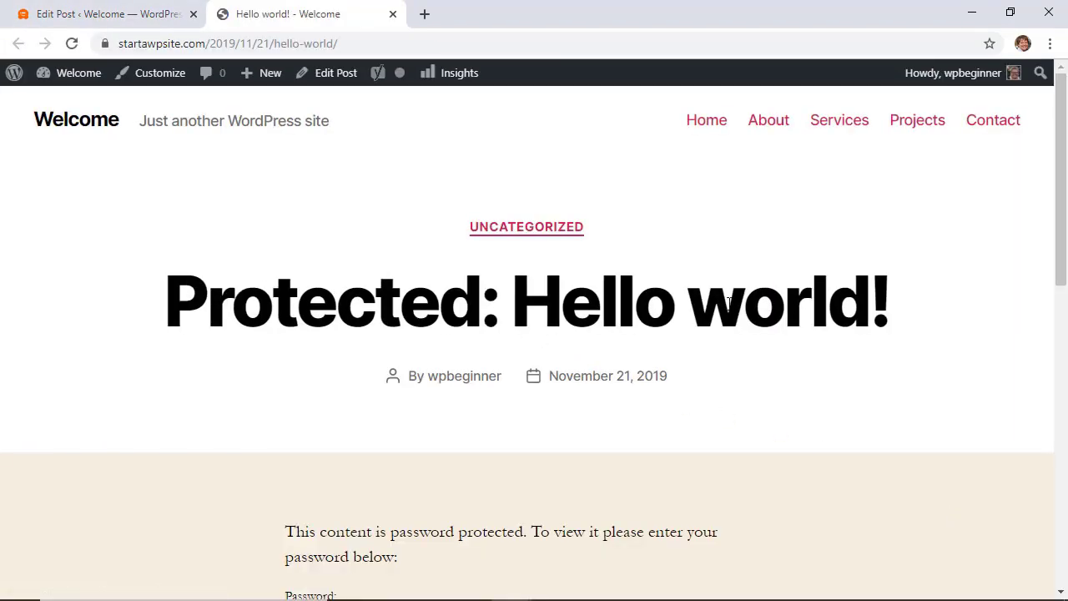
Step: Unlock the live Hello world! post with its password, then go back to the posts list
{"action": "scroll", "coordinate": [484, 334], "scroll_direction": "down", "scroll_amount": 2}
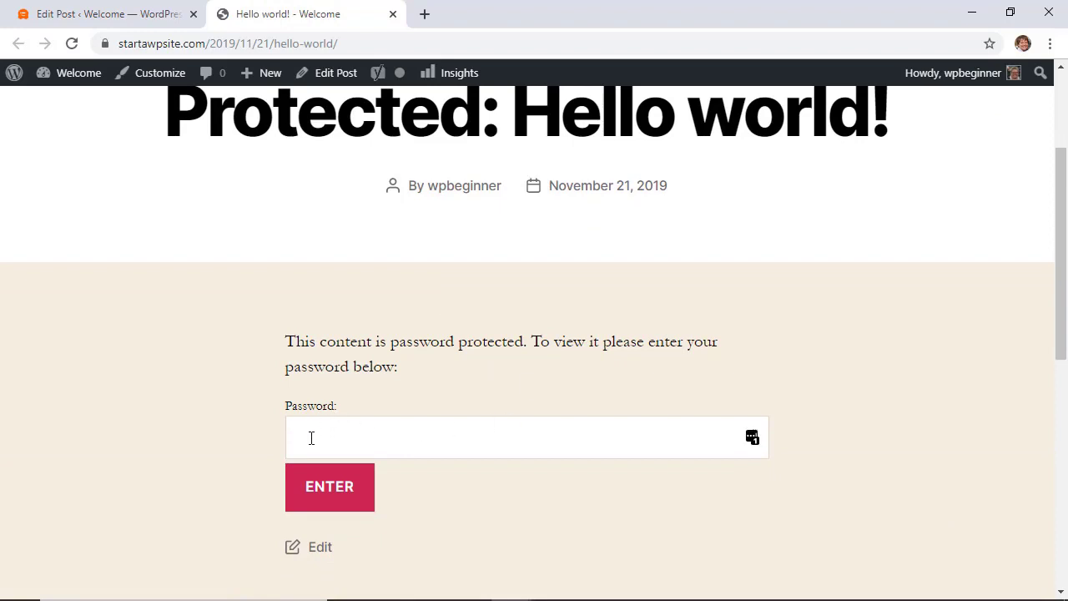
{"action": "left_click", "coordinate": [351, 433]}
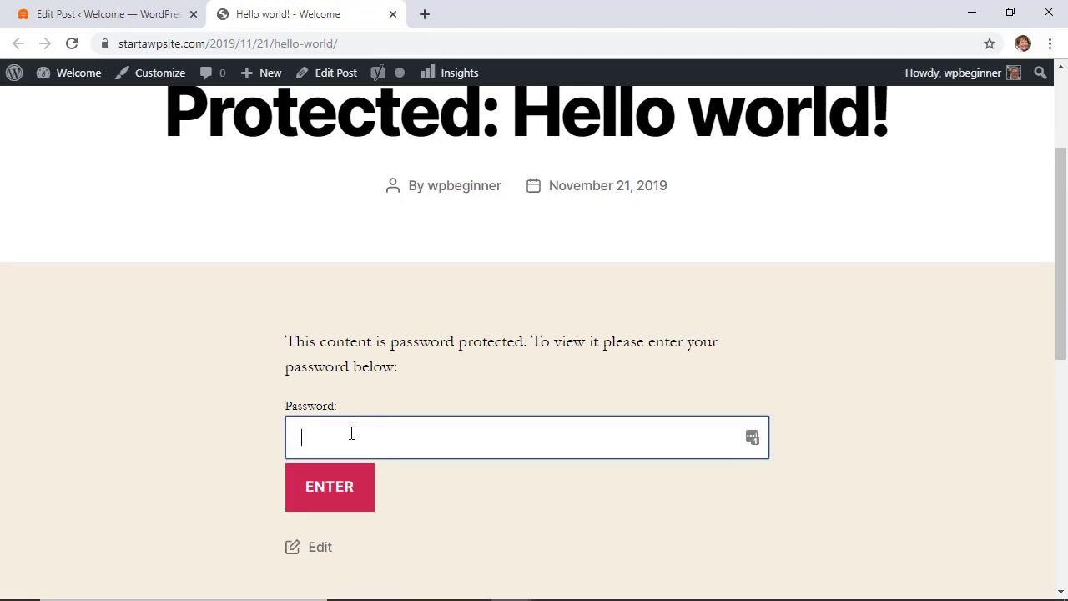
{"action": "type", "text": "••••••••••"}
{"action": "left_click", "coordinate": [331, 489]}
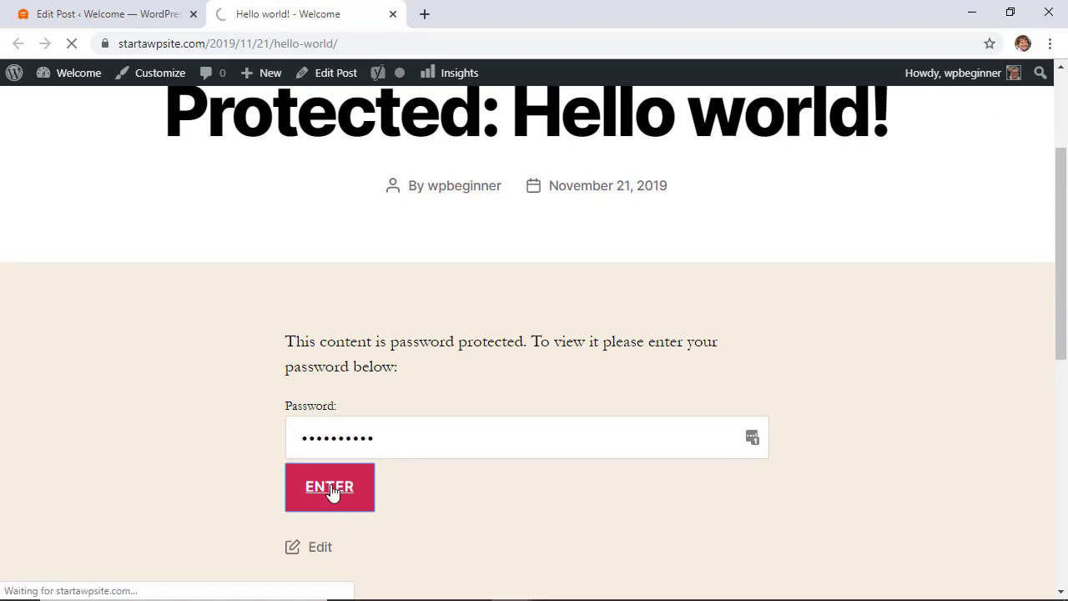
{"action": "scroll", "coordinate": [412, 447], "scroll_direction": "down", "scroll_amount": 4}
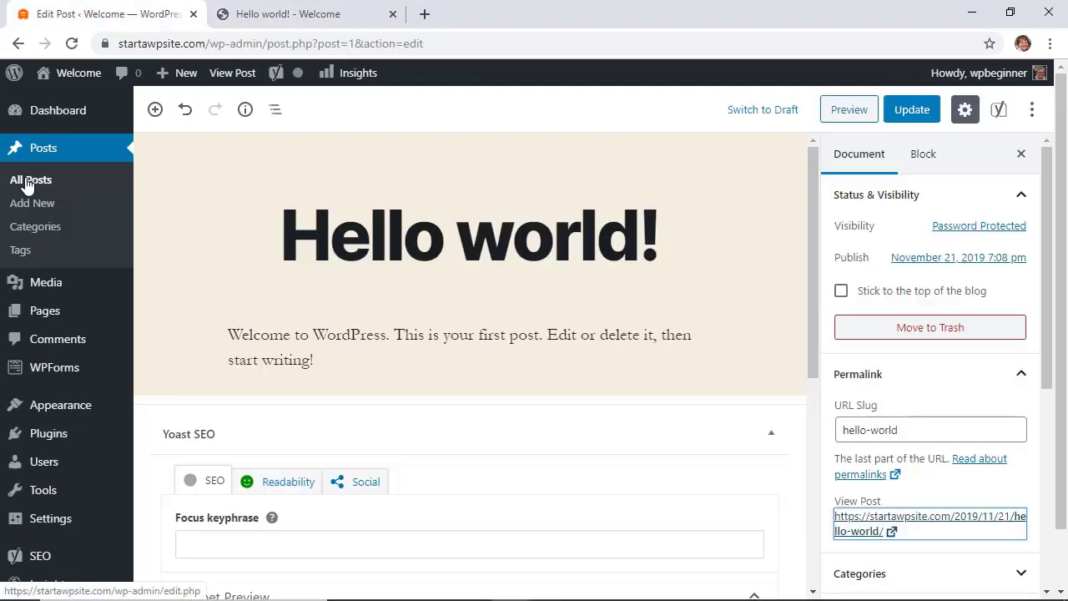
{"action": "left_click", "coordinate": [26, 185]}
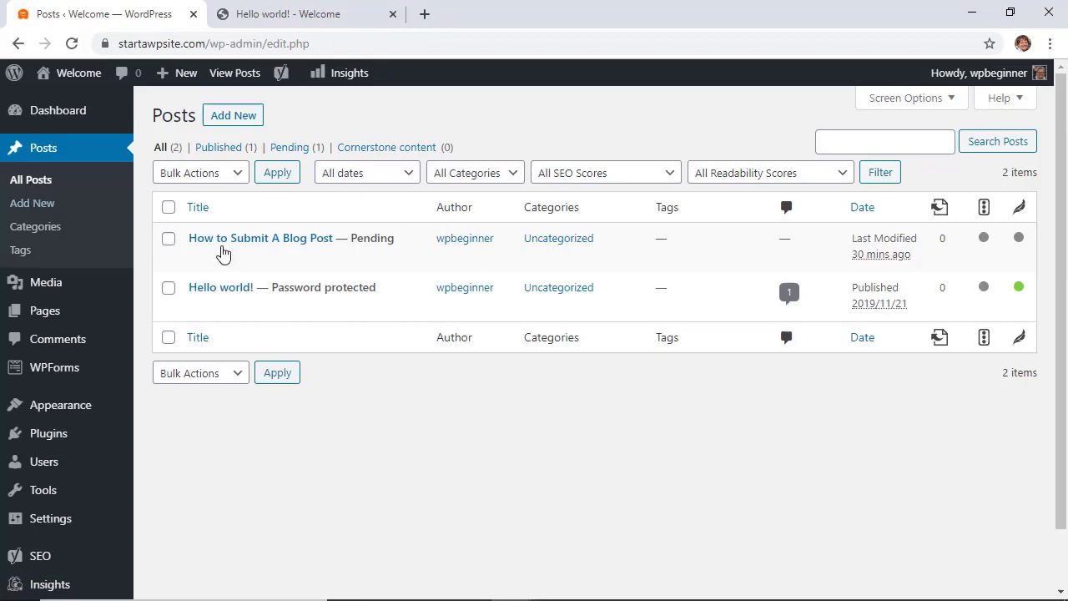
Step: Go to Plugins > Add New, then bring the Hello world! browser tab forward
{"action": "mouse_move", "coordinate": [284, 284]}
{"action": "mouse_move", "coordinate": [41, 431]}
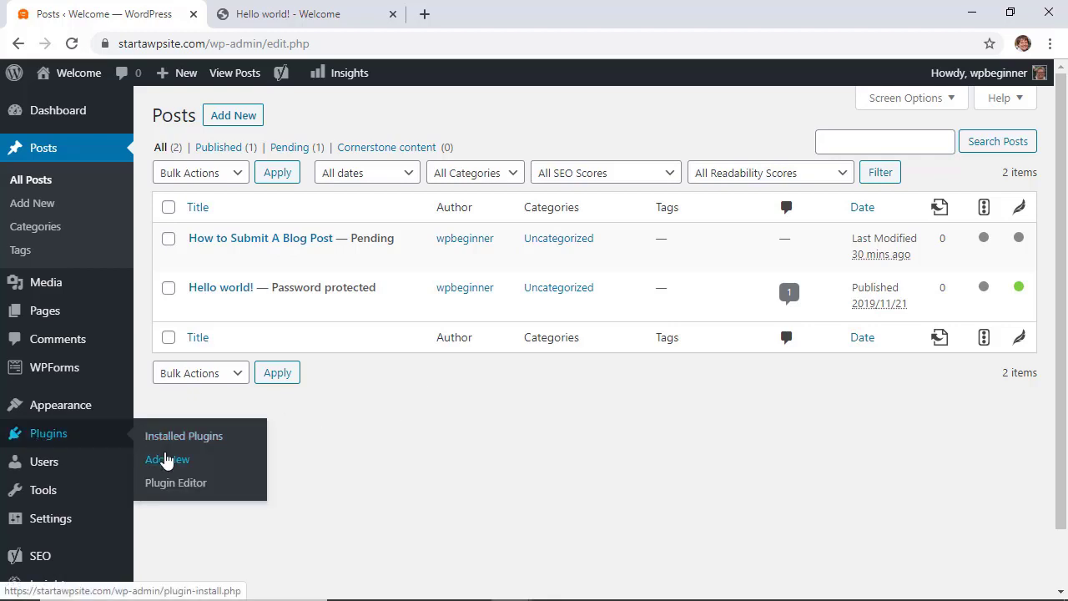
{"action": "left_click", "coordinate": [167, 459]}
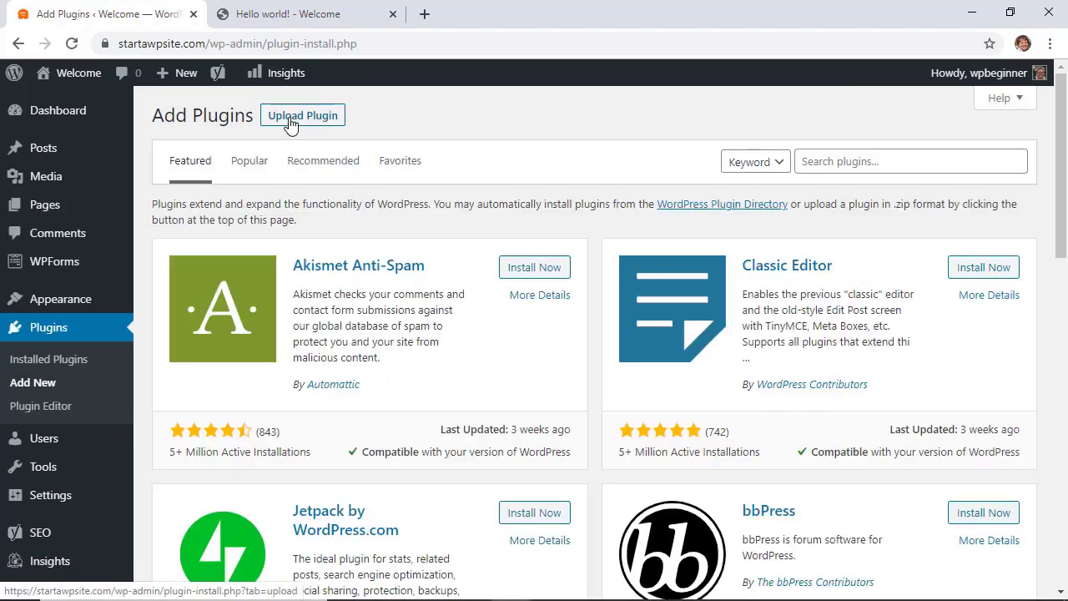
{"action": "left_click", "coordinate": [345, 17]}
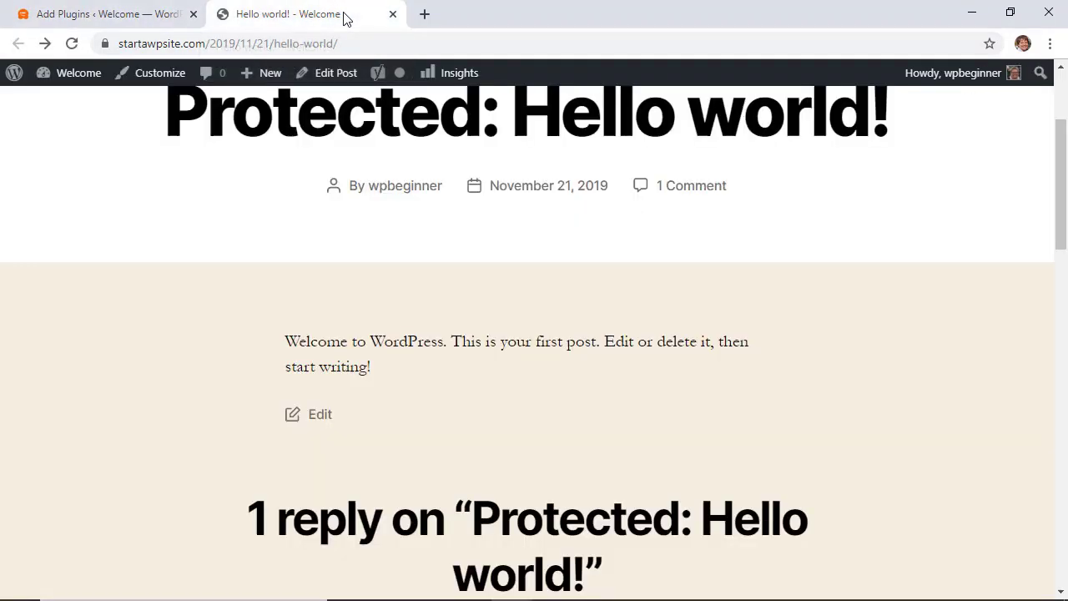
Step: Load seedprod.com in the second tab and dismiss its promotional popup
{"action": "left_click", "coordinate": [338, 42]}
{"action": "type", "text": "see"}
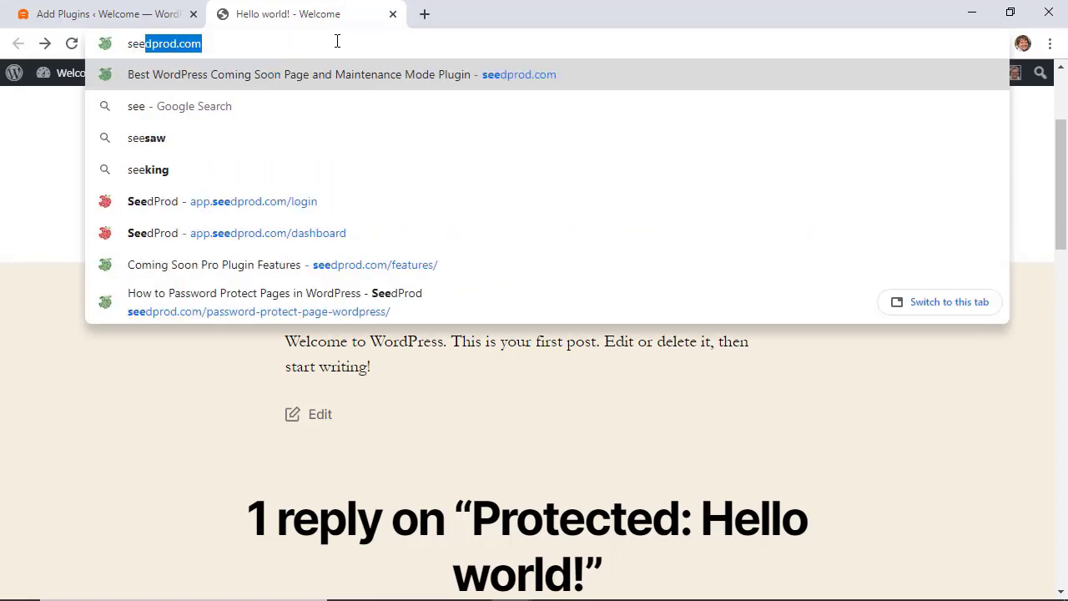
{"action": "key", "text": "Return"}
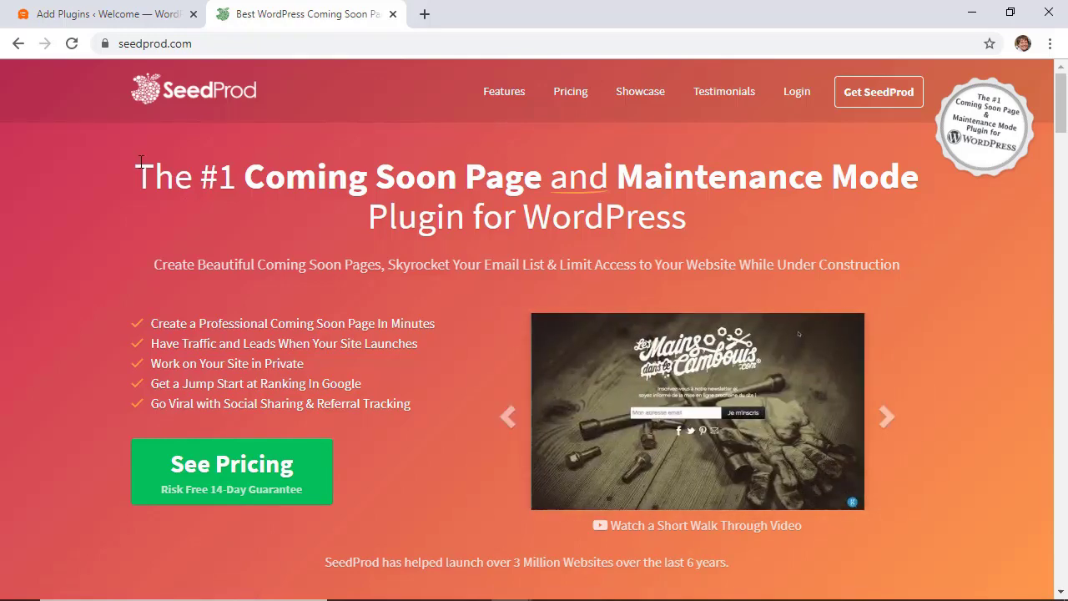
{"action": "mouse_move", "coordinate": [81, 26]}
{"action": "left_click", "coordinate": [139, 236]}
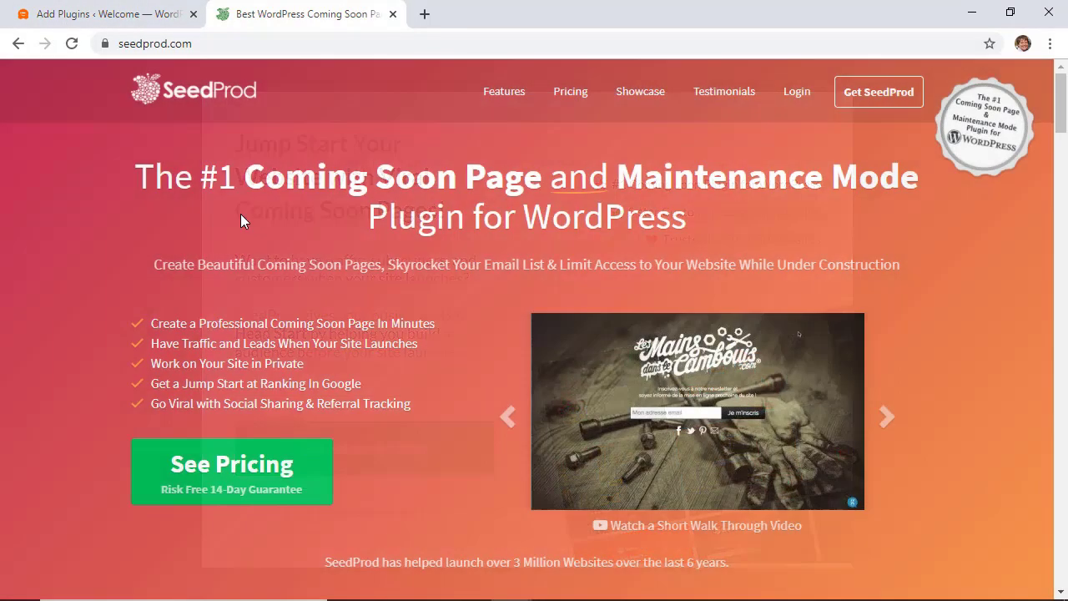
Step: Upload the SeedProd plugin zip, install it, and activate it
{"action": "left_click", "coordinate": [143, 13]}
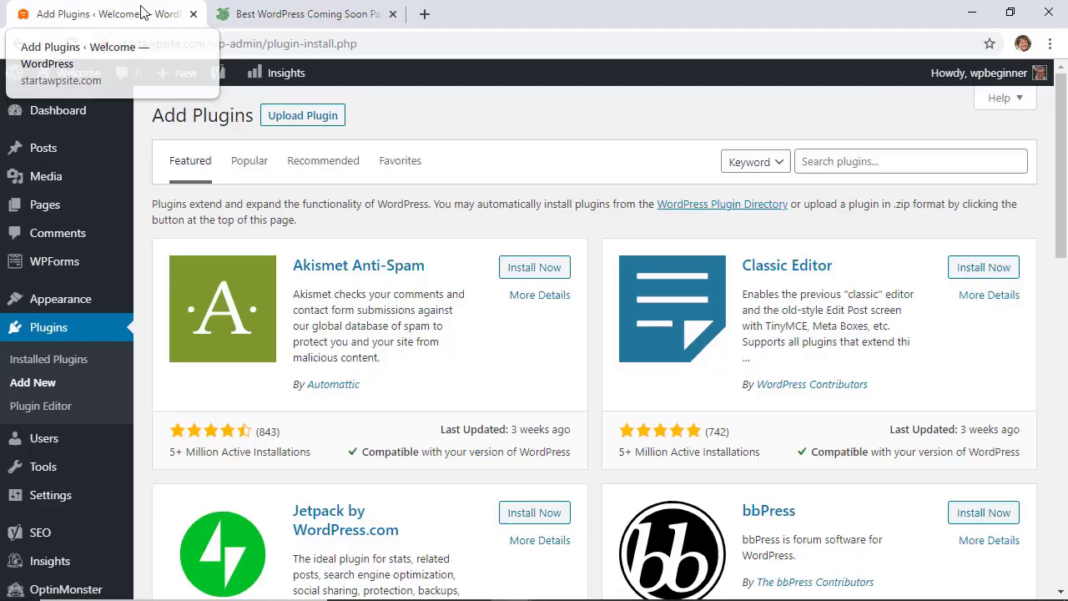
{"action": "left_click", "coordinate": [286, 115]}
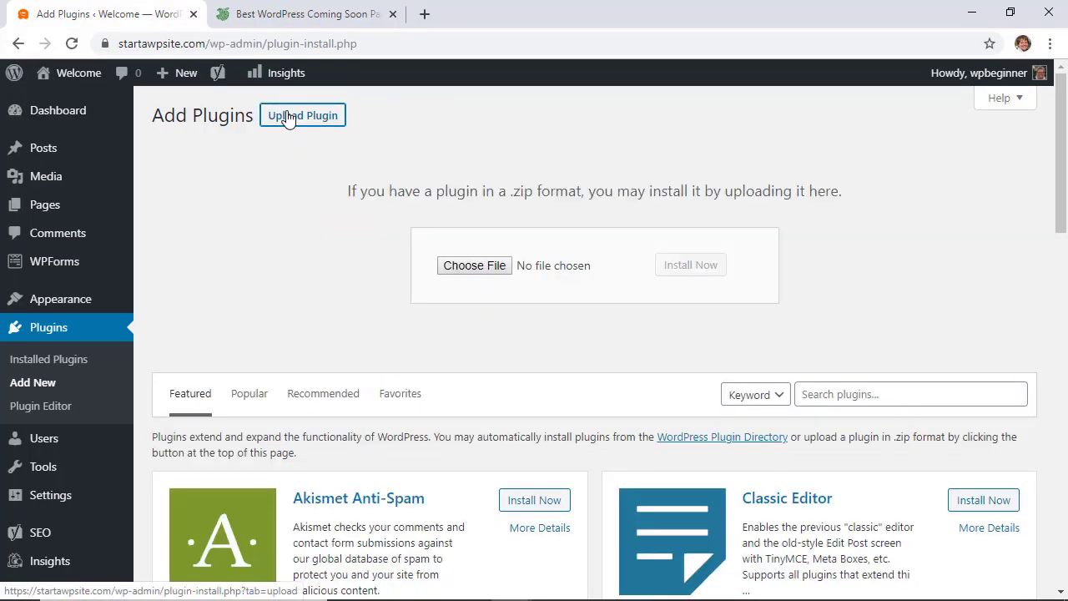
{"action": "left_click", "coordinate": [487, 267]}
{"action": "left_click", "coordinate": [498, 374]}
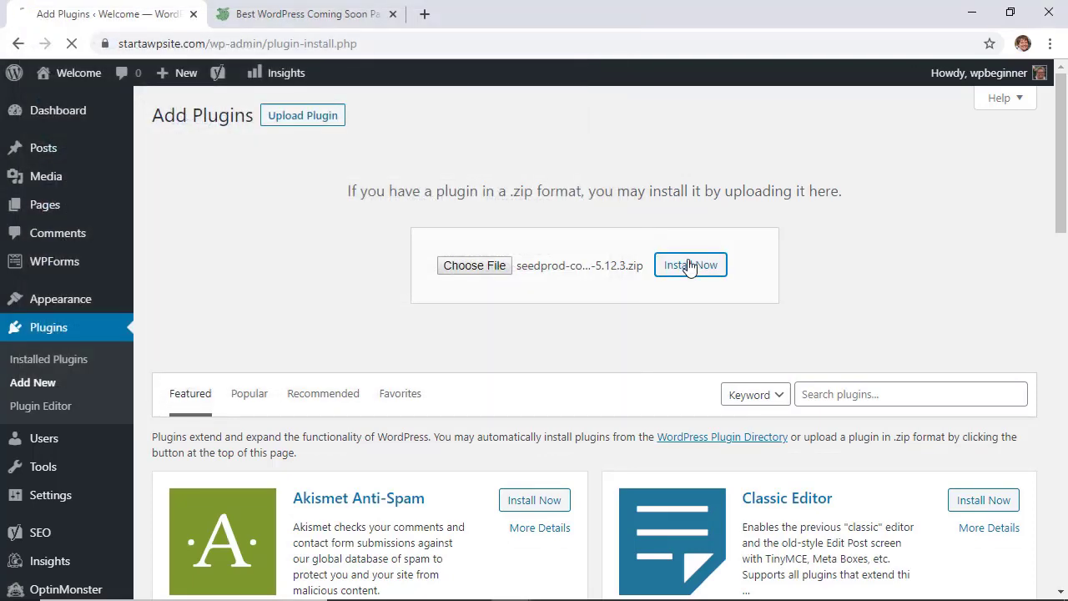
{"action": "left_click", "coordinate": [691, 265]}
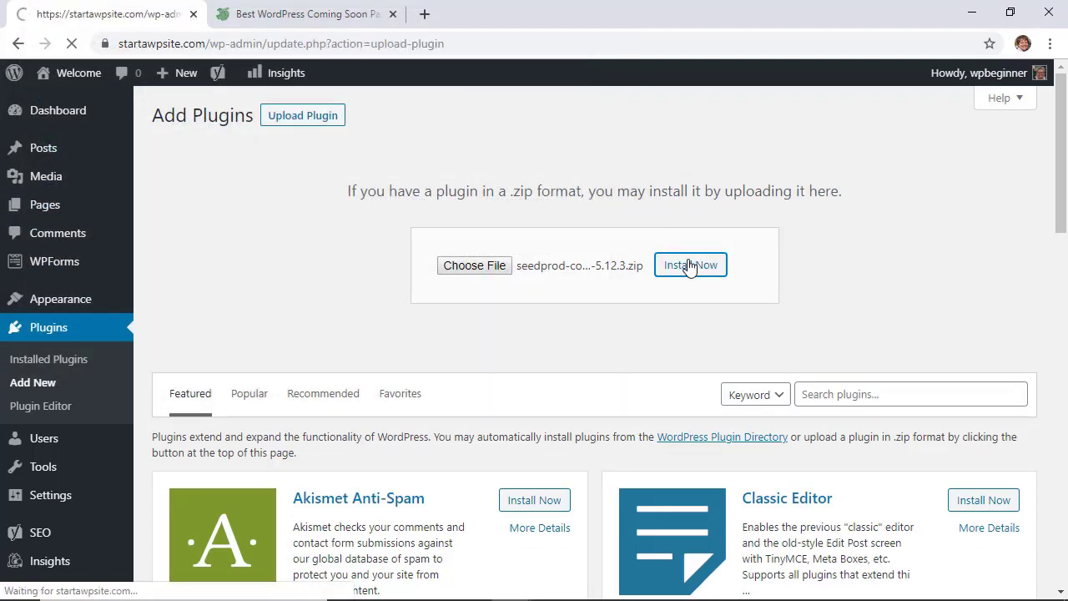
{"action": "left_click", "coordinate": [193, 238]}
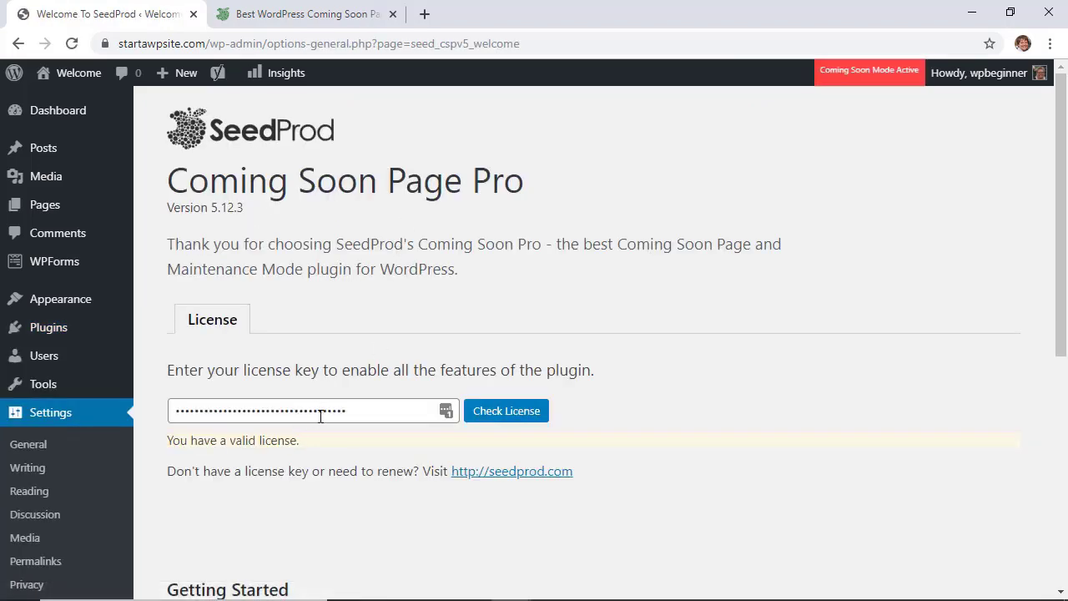
Step: Paste the license key into the SeedProd license field and scroll down the settings
{"action": "right_click", "coordinate": [352, 402]}
{"action": "left_click", "coordinate": [640, 427]}
{"action": "scroll", "coordinate": [592, 434], "scroll_direction": "down", "scroll_amount": 5}
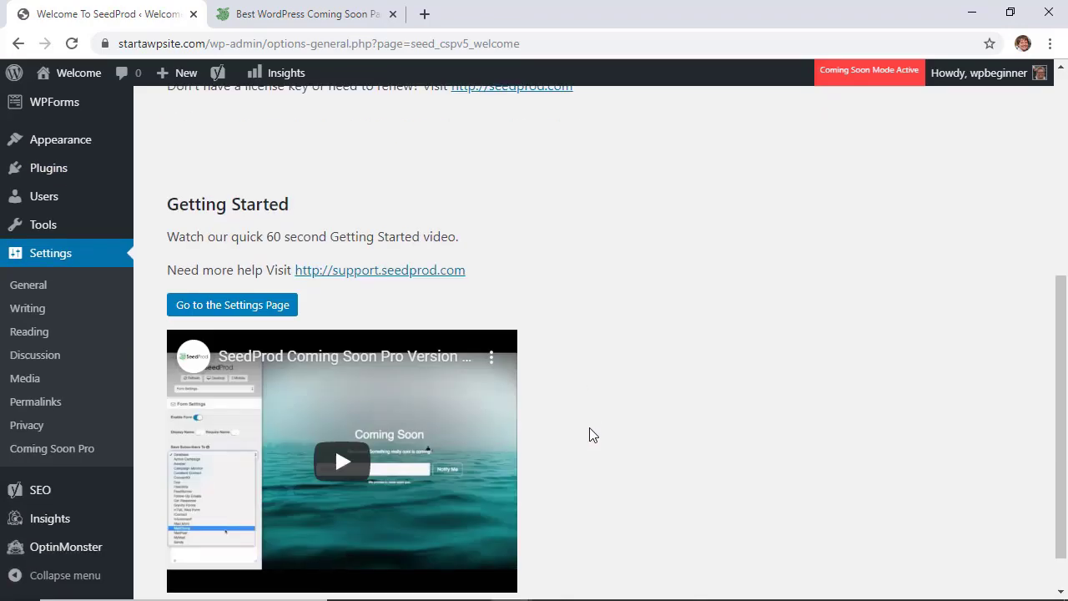
{"action": "scroll", "coordinate": [592, 434], "scroll_direction": "down", "scroll_amount": 1}
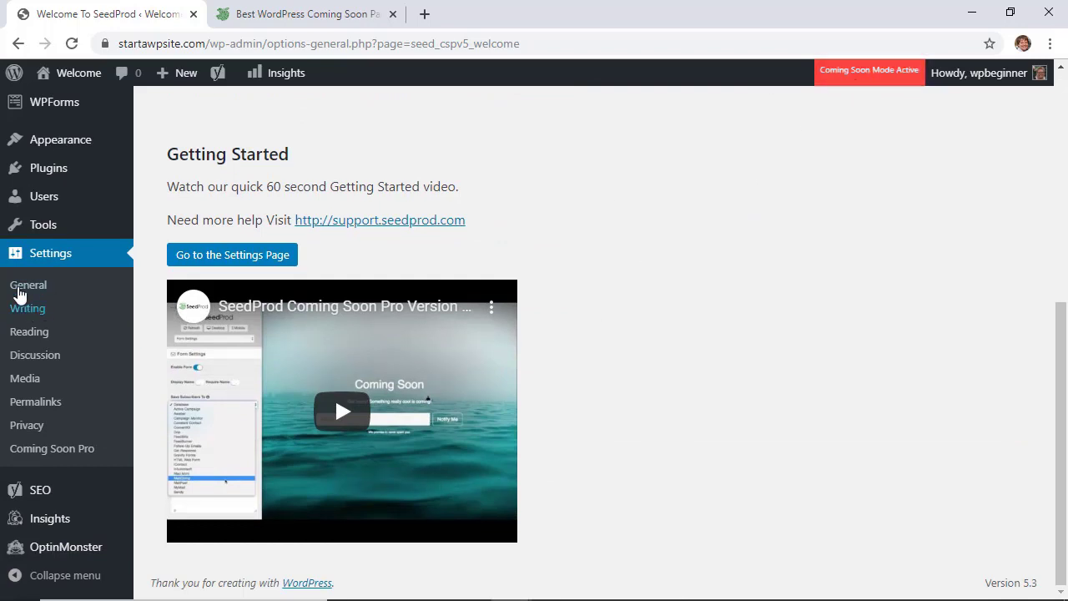
{"action": "left_click", "coordinate": [34, 450]}
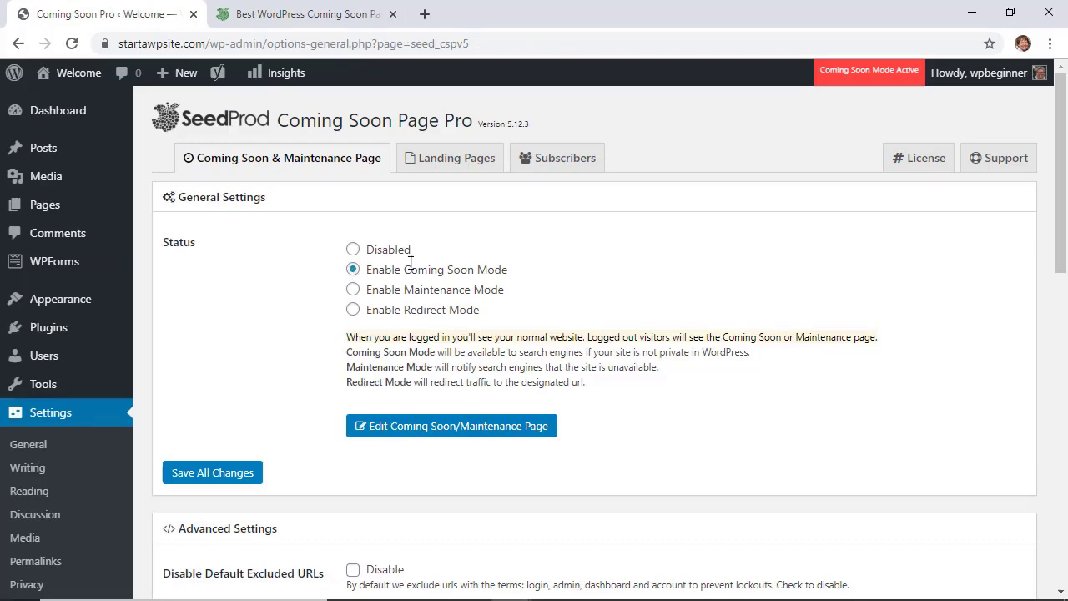
{"action": "scroll", "coordinate": [332, 262], "scroll_direction": "down", "scroll_amount": 4}
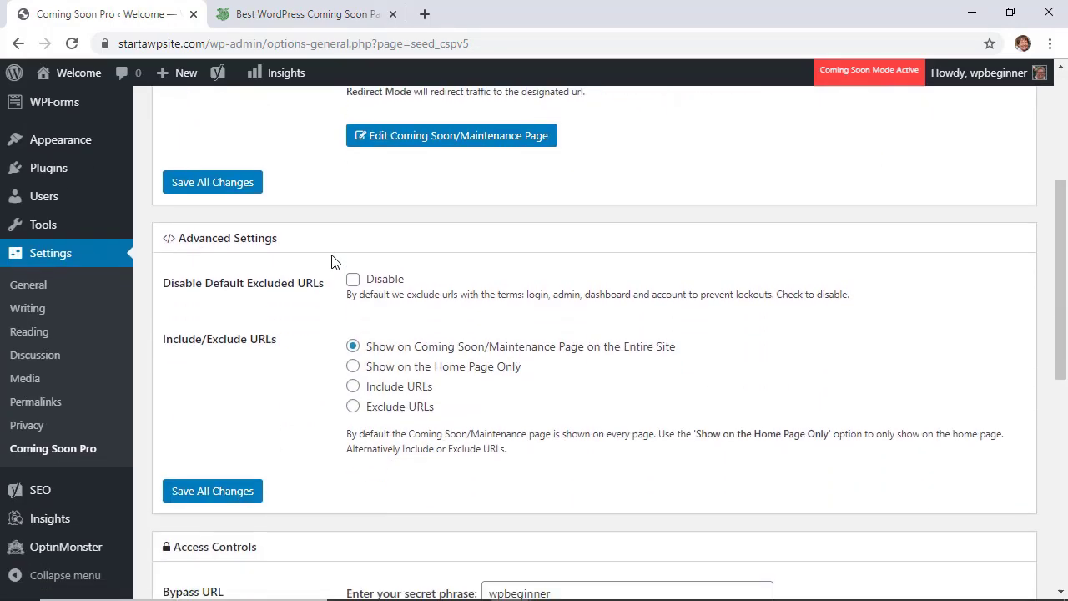
{"action": "scroll", "coordinate": [332, 262], "scroll_direction": "down", "scroll_amount": 4}
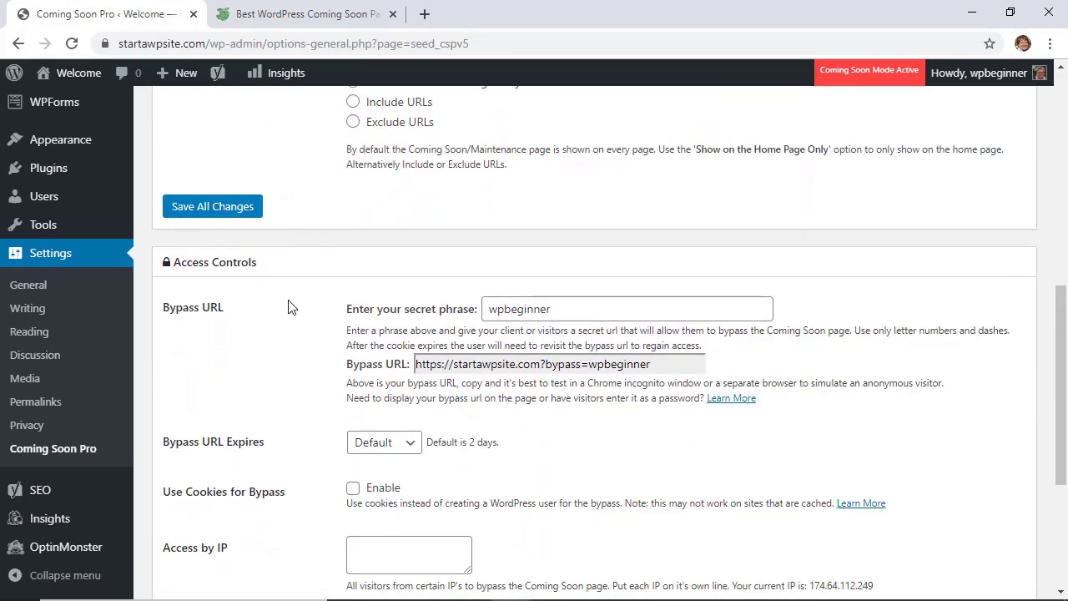
{"action": "scroll", "coordinate": [288, 307], "scroll_direction": "down", "scroll_amount": 3}
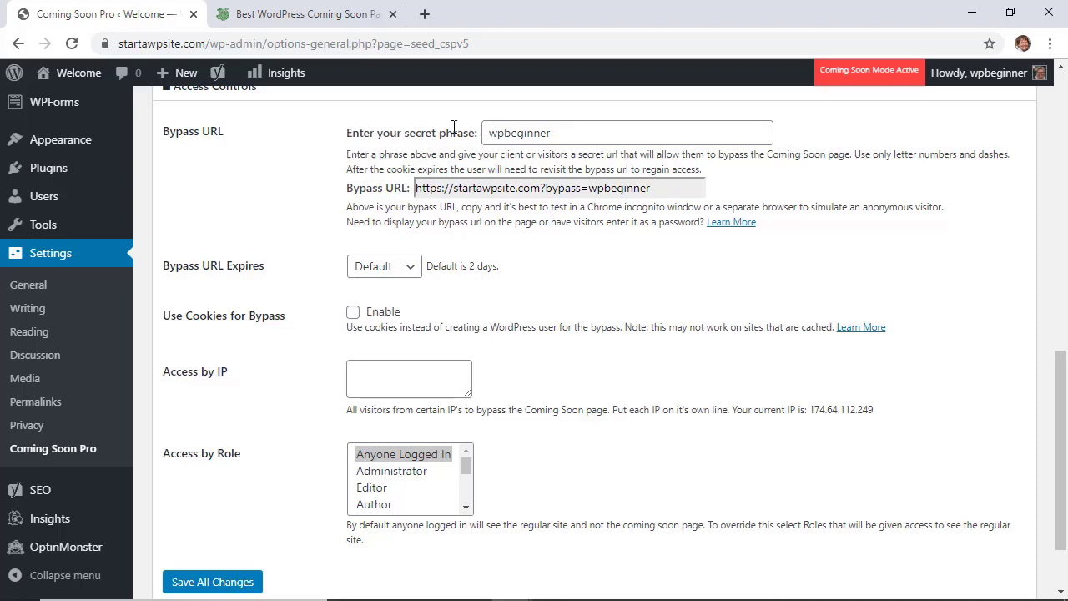
{"action": "left_click_drag", "start_coordinate": [577, 137], "coordinate": [461, 136]}
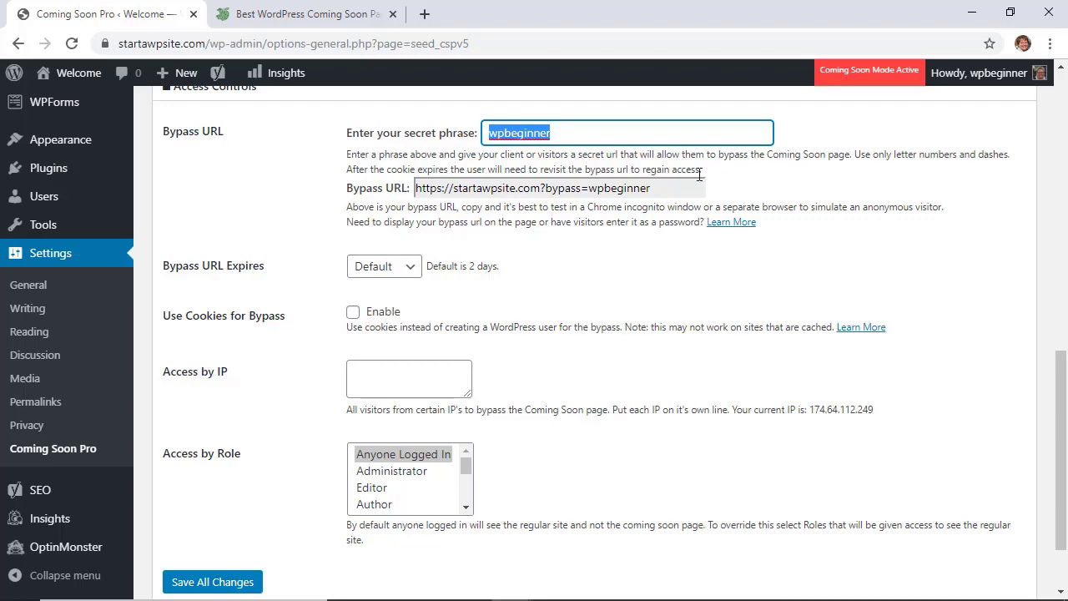
{"action": "scroll", "coordinate": [527, 355], "scroll_direction": "up", "scroll_amount": 5}
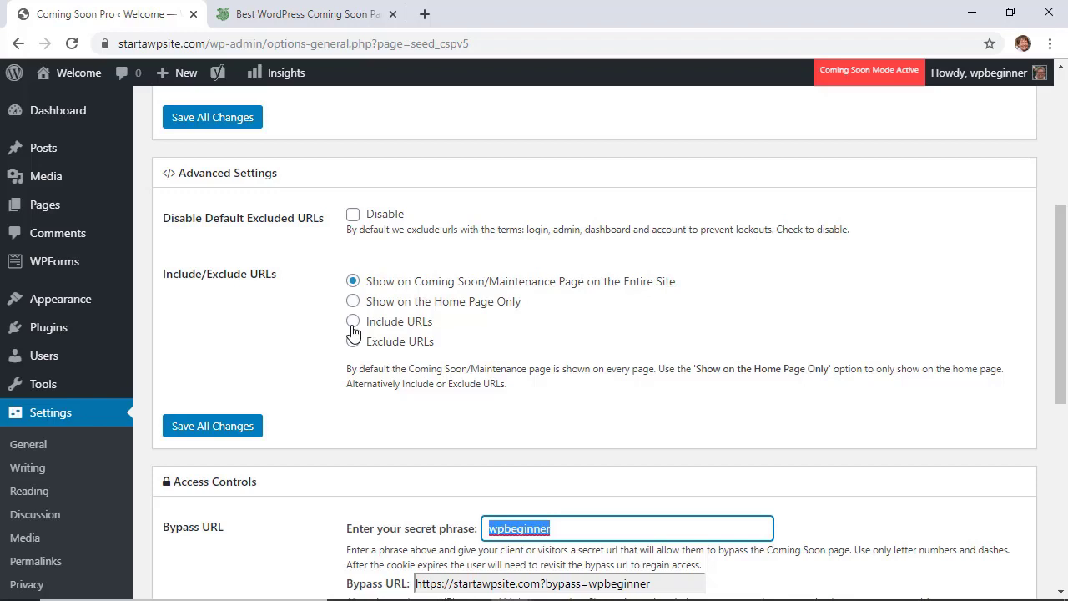
{"action": "left_click", "coordinate": [353, 324]}
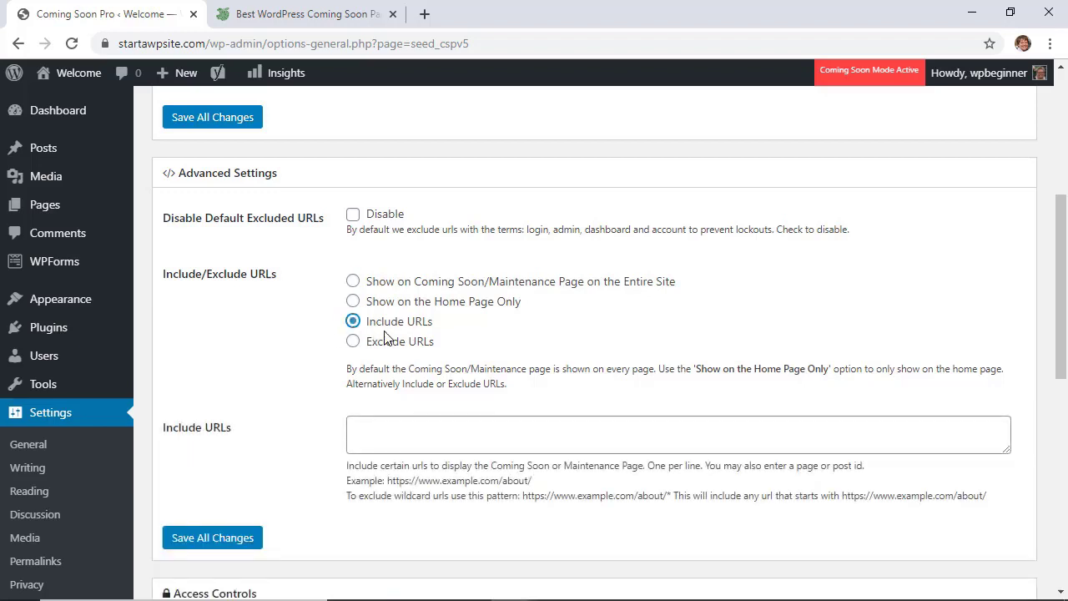
{"action": "left_click", "coordinate": [379, 433]}
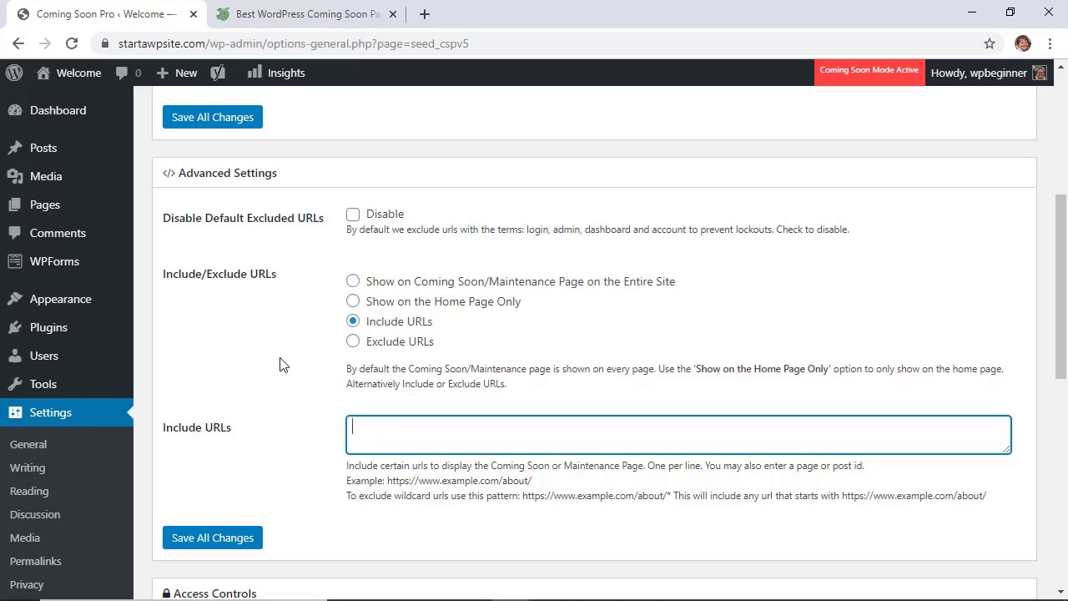
{"action": "left_click", "coordinate": [353, 282]}
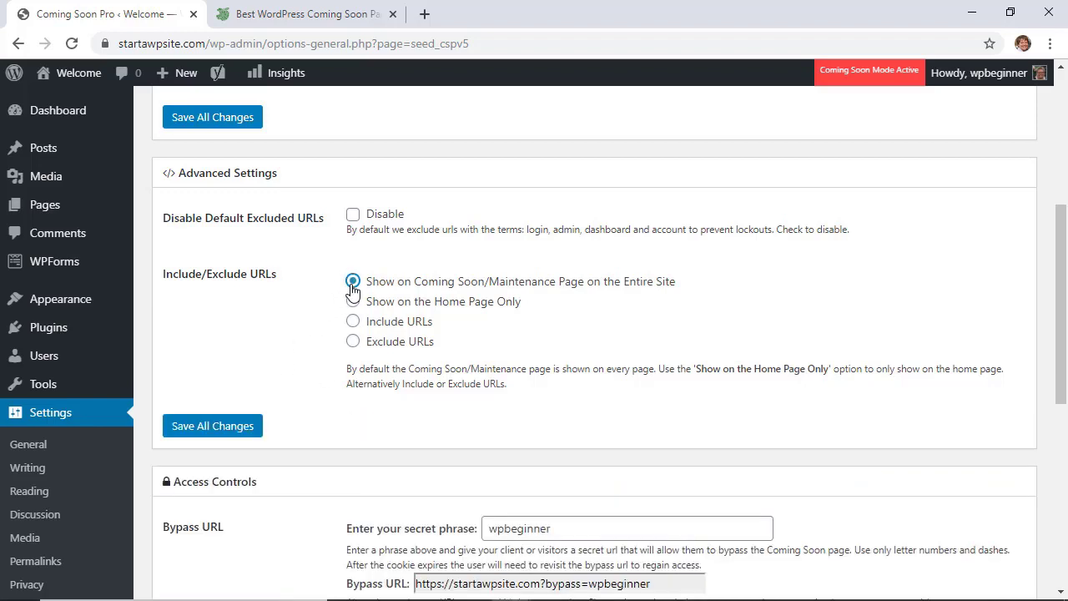
{"action": "scroll", "coordinate": [375, 298], "scroll_direction": "up", "scroll_amount": 2}
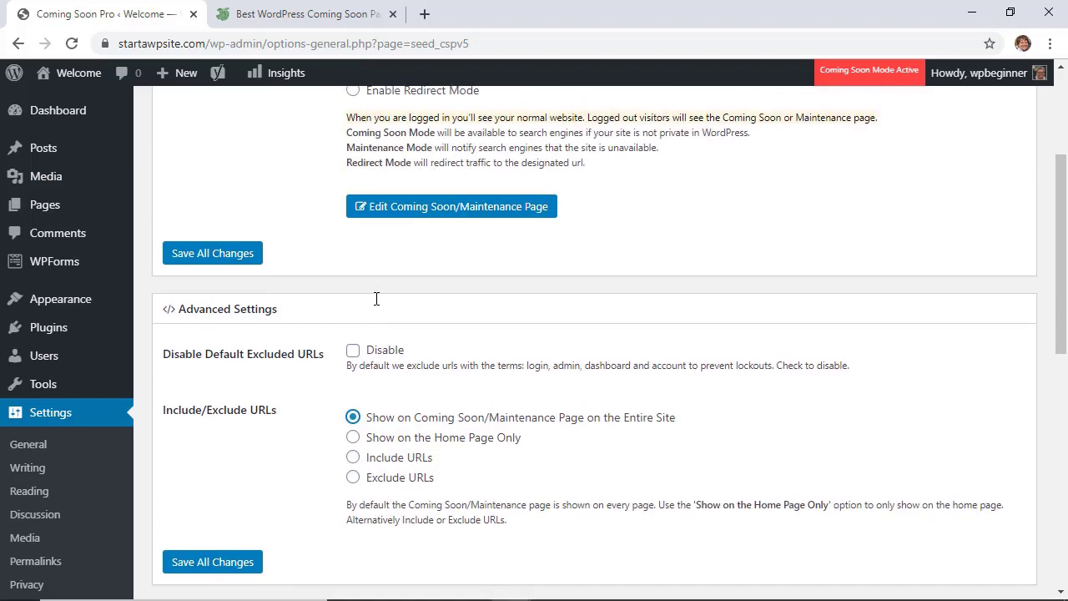
{"action": "scroll", "coordinate": [377, 299], "scroll_direction": "up", "scroll_amount": 2}
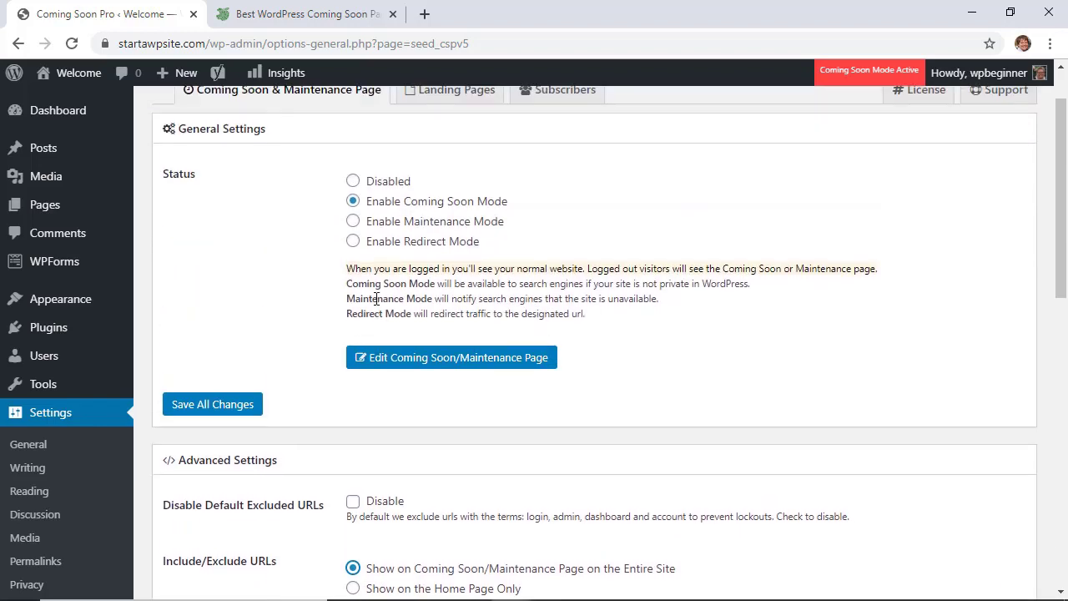
Step: Open the coming soon page editor and expand its Content settings
{"action": "left_click", "coordinate": [442, 370]}
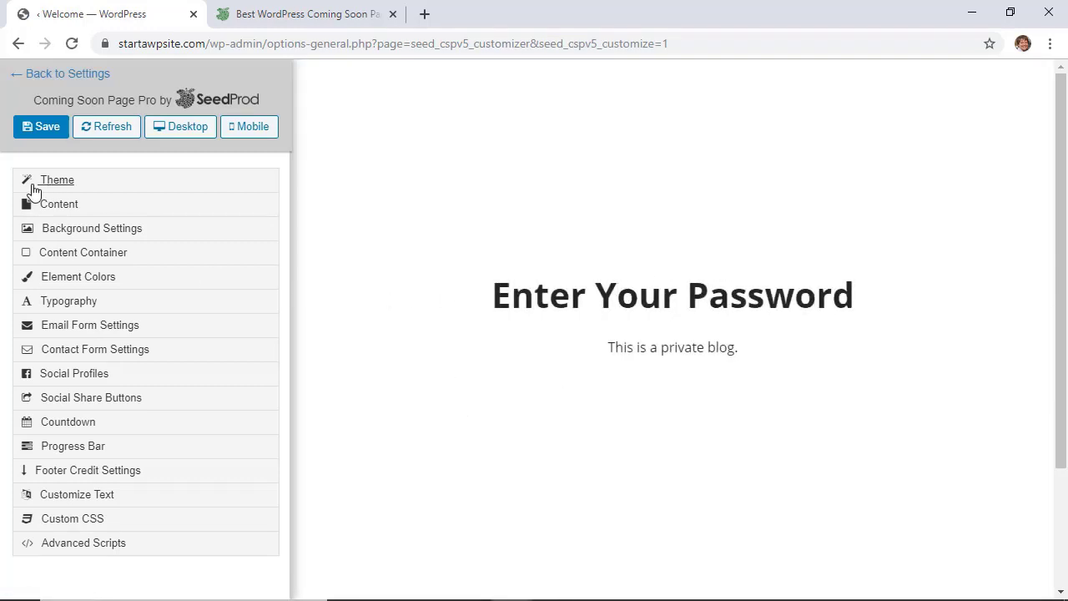
{"action": "left_click", "coordinate": [57, 208]}
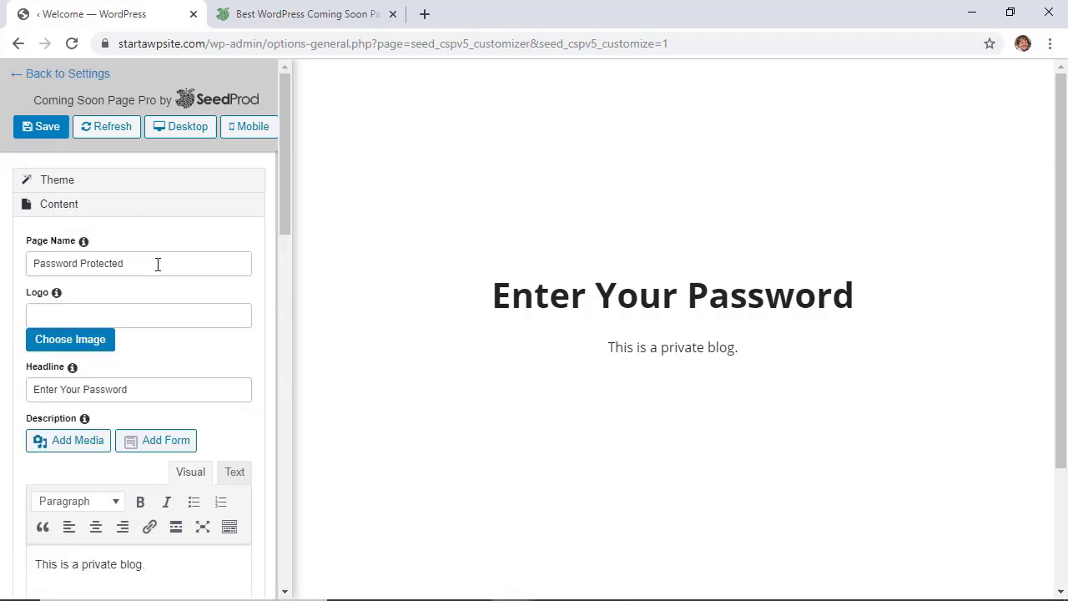
{"action": "left_click_drag", "start_coordinate": [158, 262], "coordinate": [28, 264]}
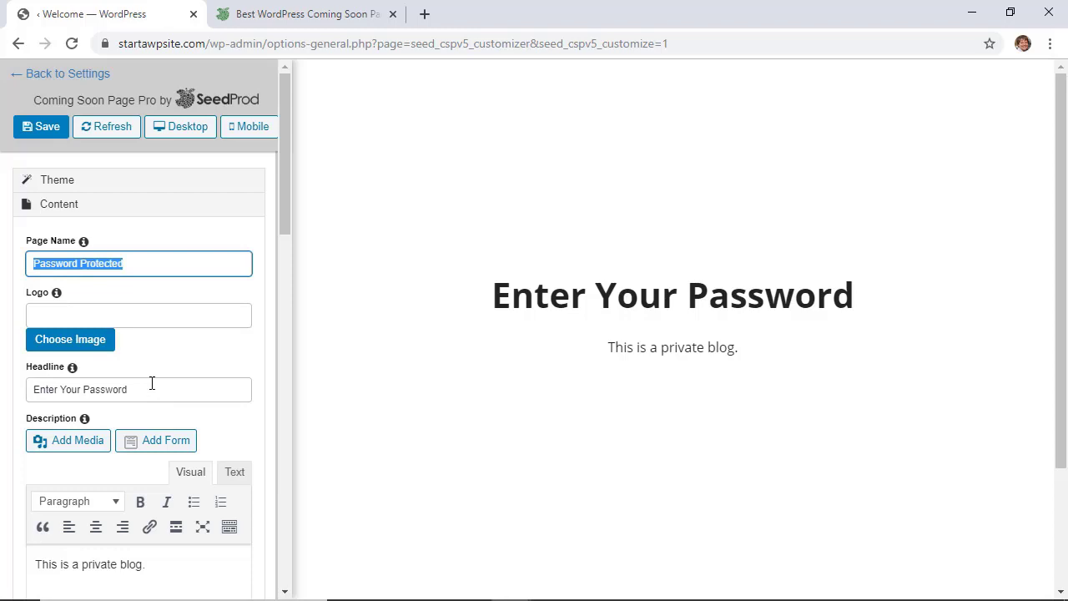
{"action": "scroll", "coordinate": [151, 383], "scroll_direction": "down", "scroll_amount": 1}
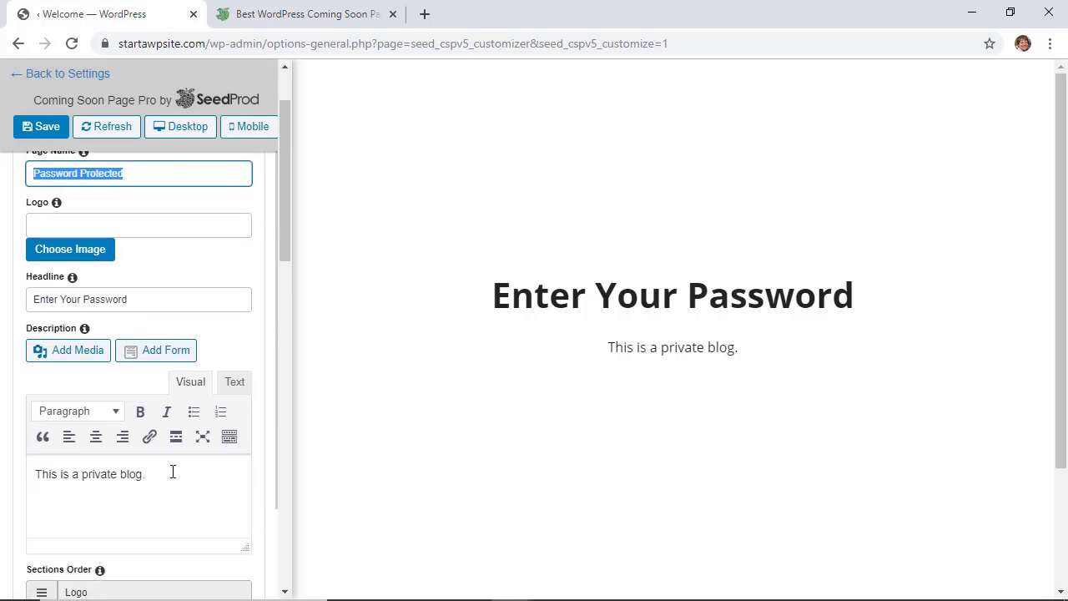
Step: Add the [seed_bypass_form] shortcode after the private-blog sentence in Description and save
{"action": "left_click", "coordinate": [192, 473]}
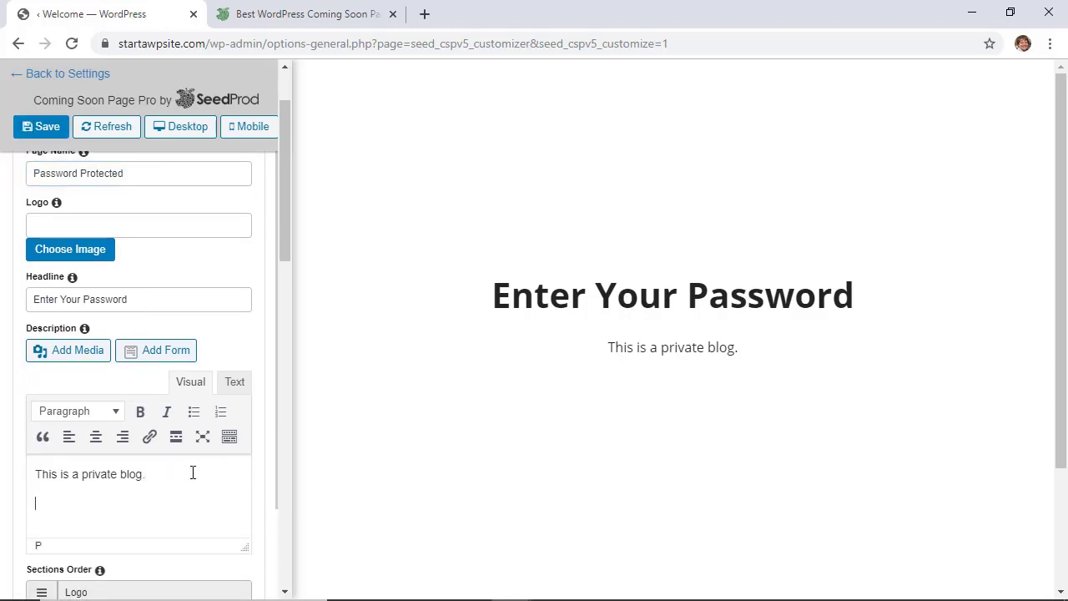
{"action": "right_click", "coordinate": [48, 505]}
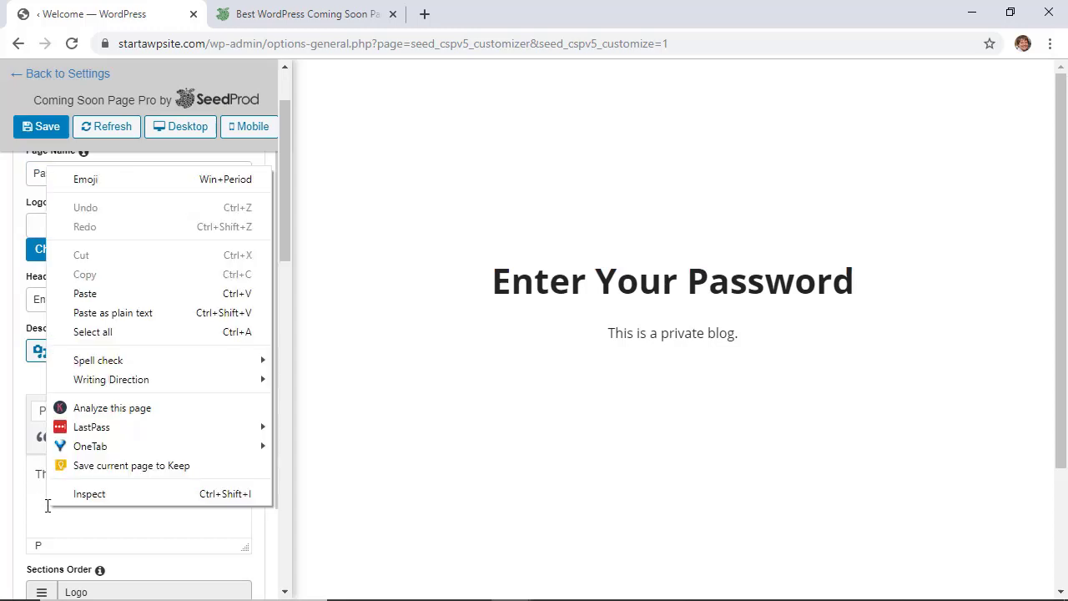
{"action": "left_click", "coordinate": [89, 293]}
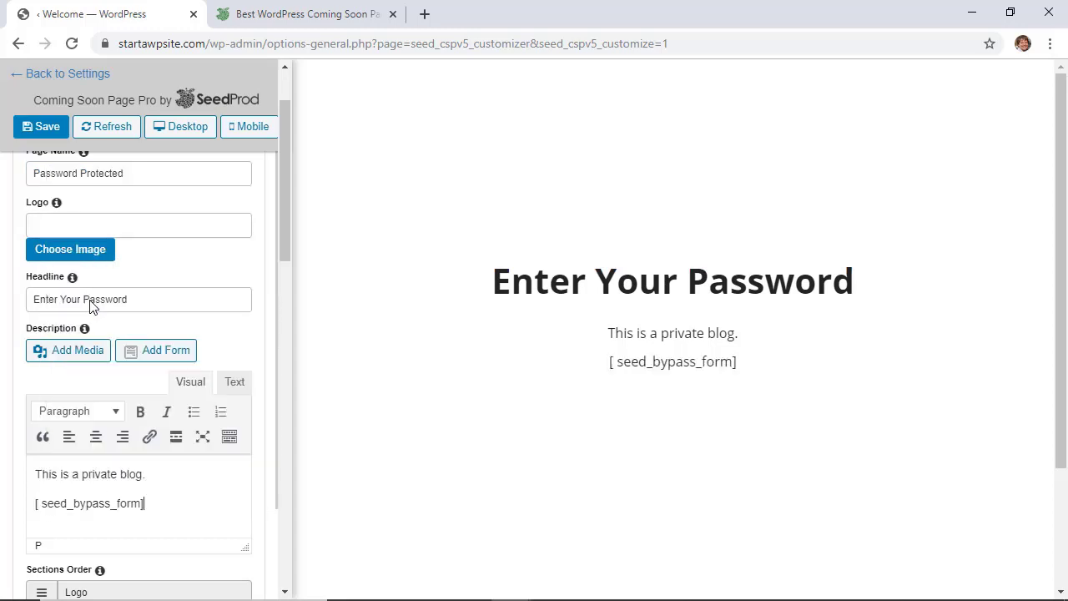
{"action": "left_click", "coordinate": [42, 503]}
{"action": "key", "text": "BackSpace"}
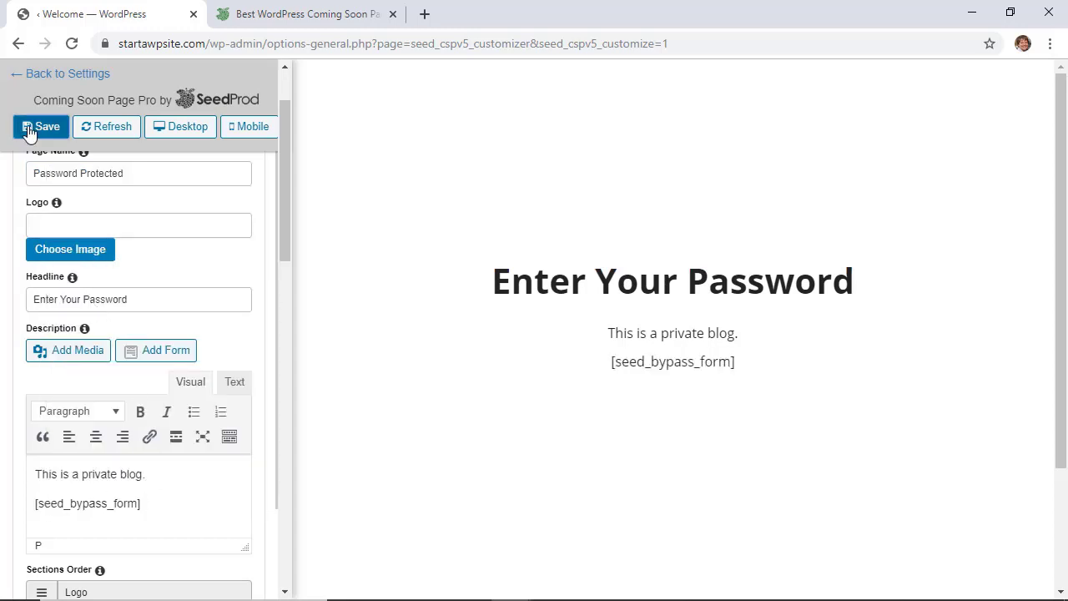
{"action": "left_click", "coordinate": [30, 128]}
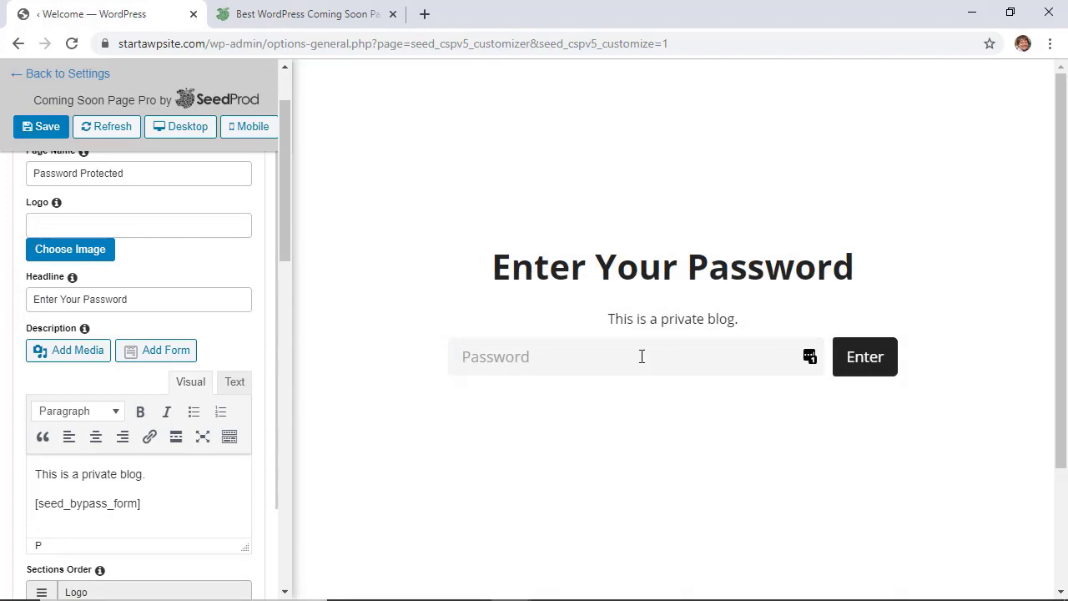
Step: Save the page, switch to the live site tab, and log out of WordPress
{"action": "left_click", "coordinate": [34, 130]}
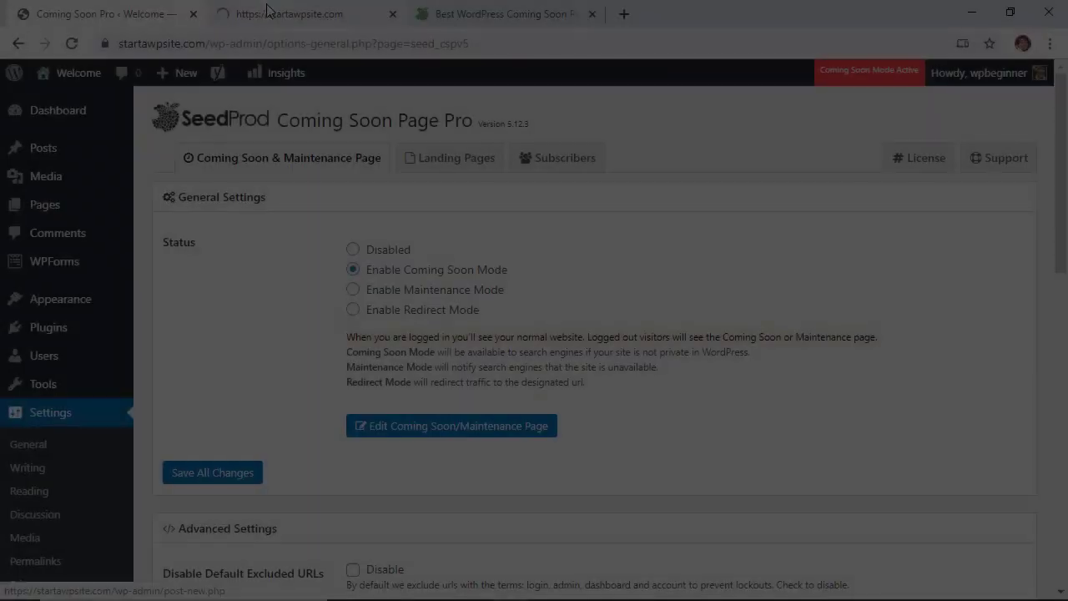
{"action": "left_click", "coordinate": [267, 11]}
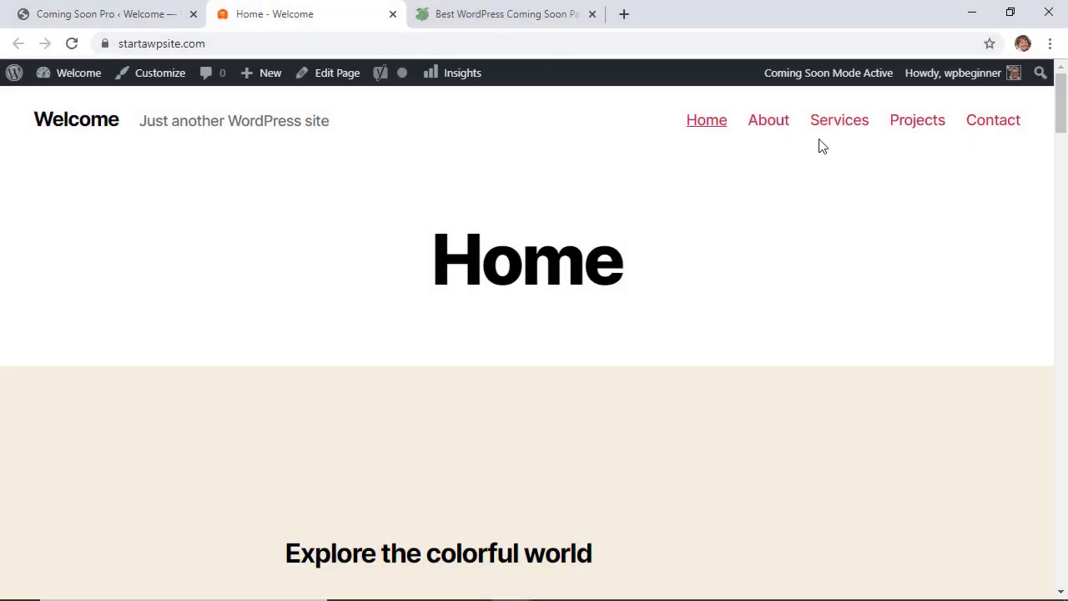
{"action": "mouse_move", "coordinate": [989, 75]}
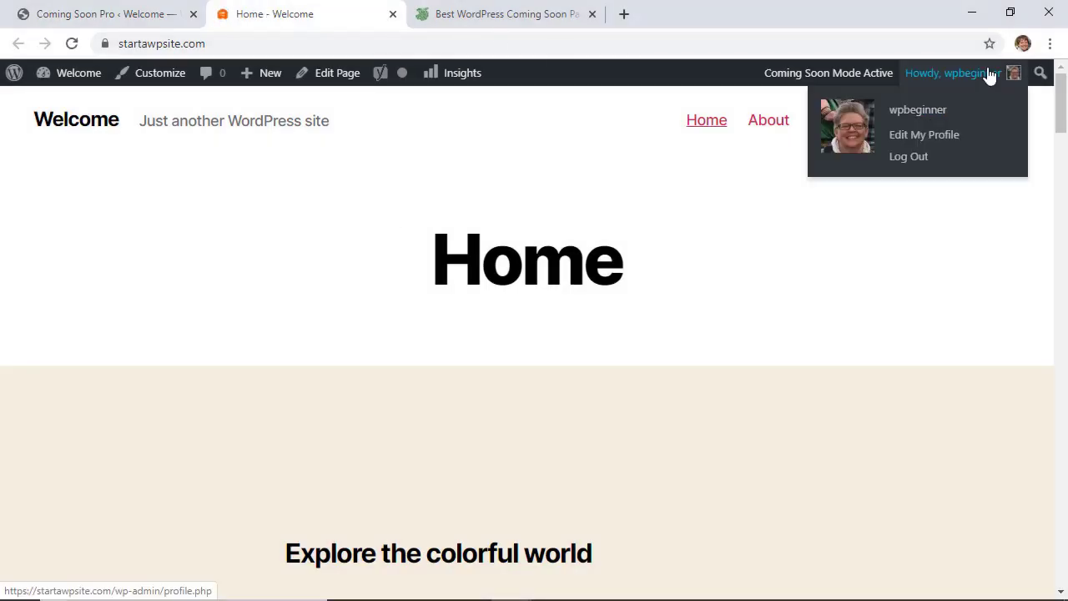
{"action": "left_click", "coordinate": [918, 160]}
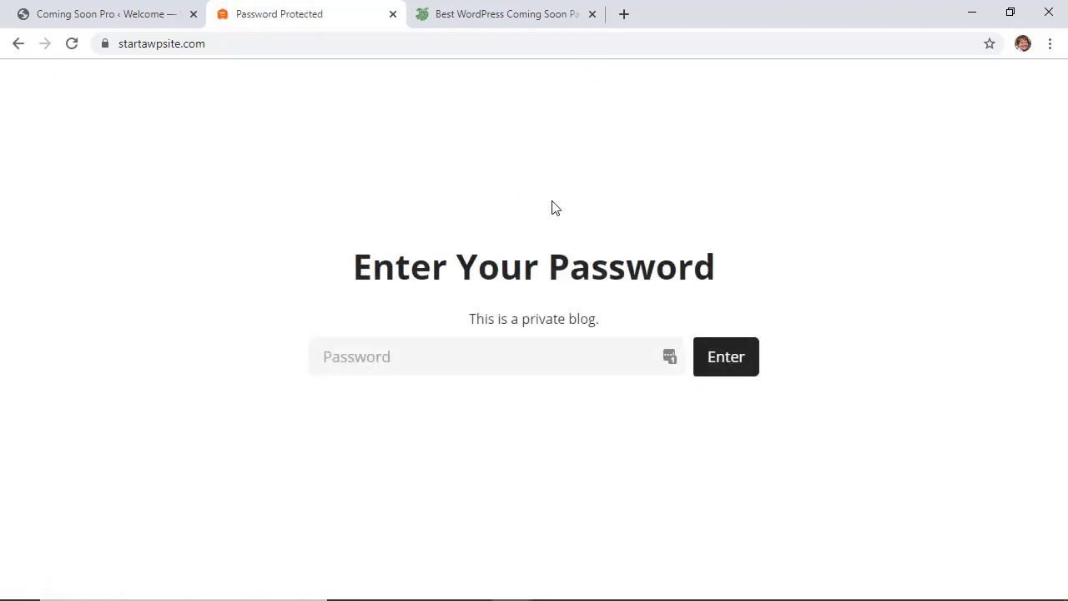
Step: Load startawpsite.com/testimonials/ using the Testimonials address-bar suggestion
{"action": "left_click", "coordinate": [289, 46]}
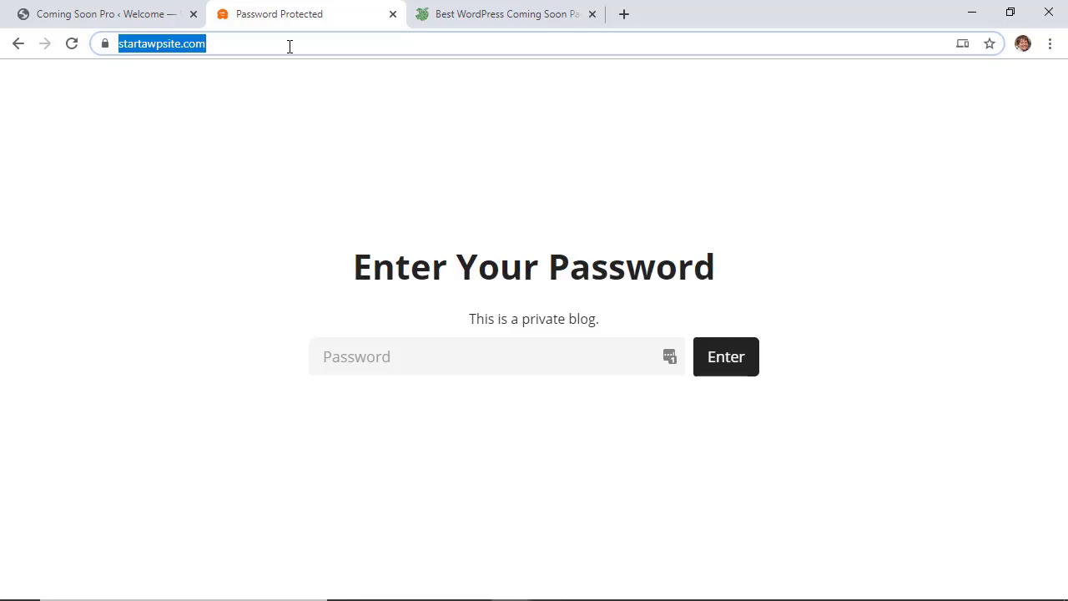
{"action": "left_click", "coordinate": [290, 46]}
{"action": "type", "text": "/testimi"}
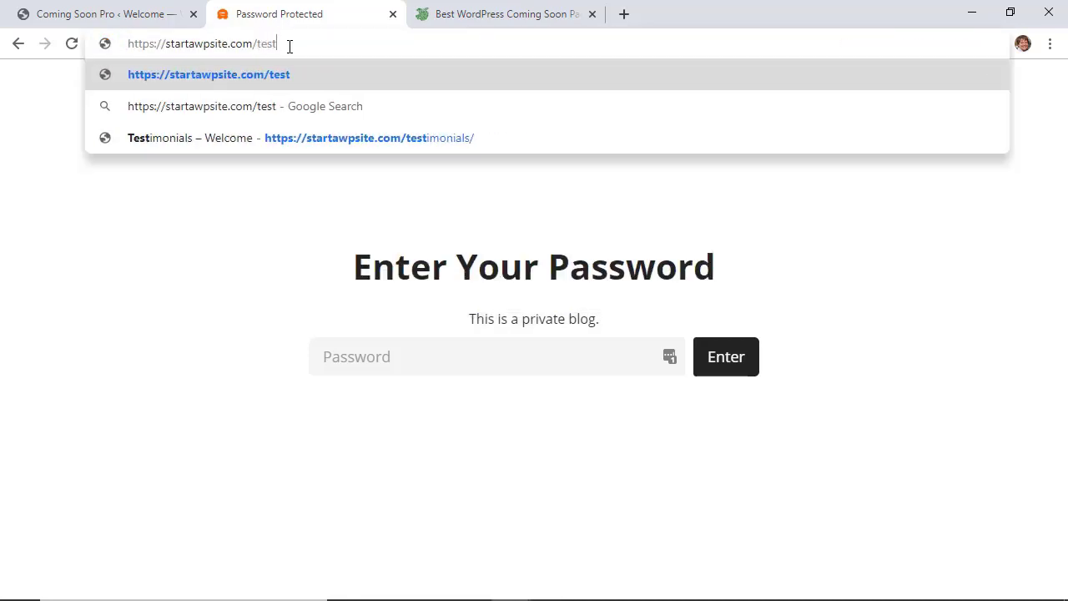
{"action": "key", "text": "BackSpace"}
{"action": "key", "text": "BackSpace"}
{"action": "key", "text": "BackSpace"}
{"action": "key", "text": "Down"}
{"action": "key", "text": "Down"}
{"action": "key", "text": "Return"}
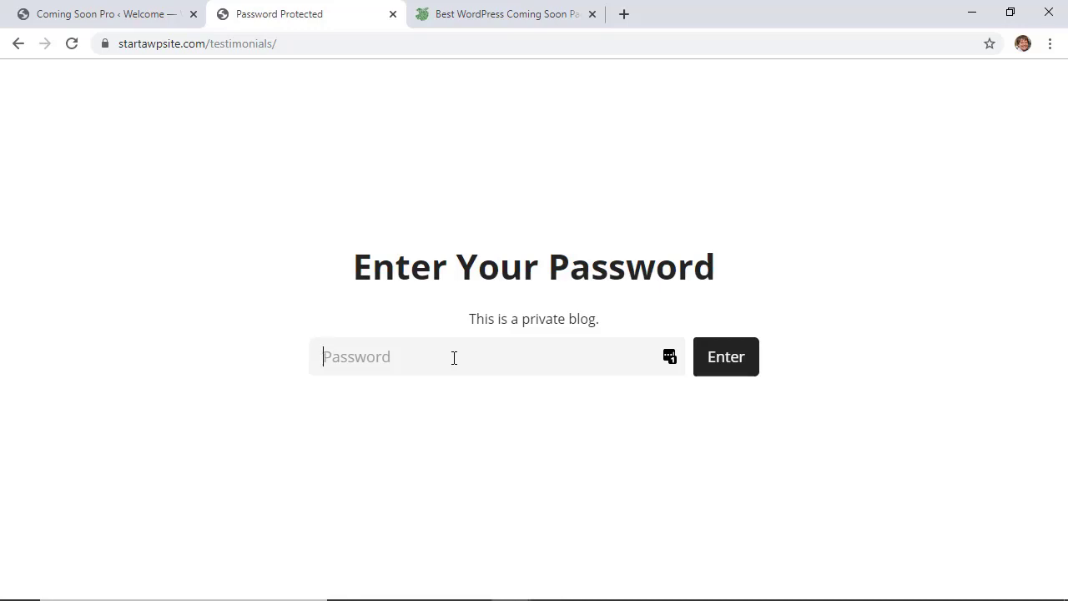
Step: Switch to the SeedProd website tab and scroll to 'Here are Some Key Features'
{"action": "left_click", "coordinate": [441, 20]}
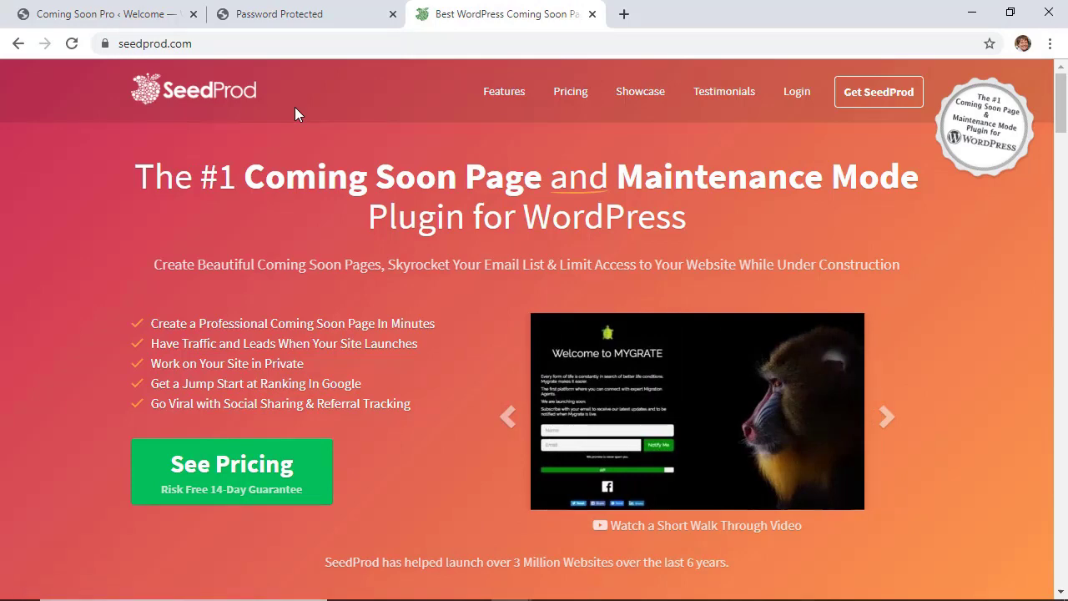
{"action": "scroll", "coordinate": [295, 114], "scroll_direction": "down", "scroll_amount": 5}
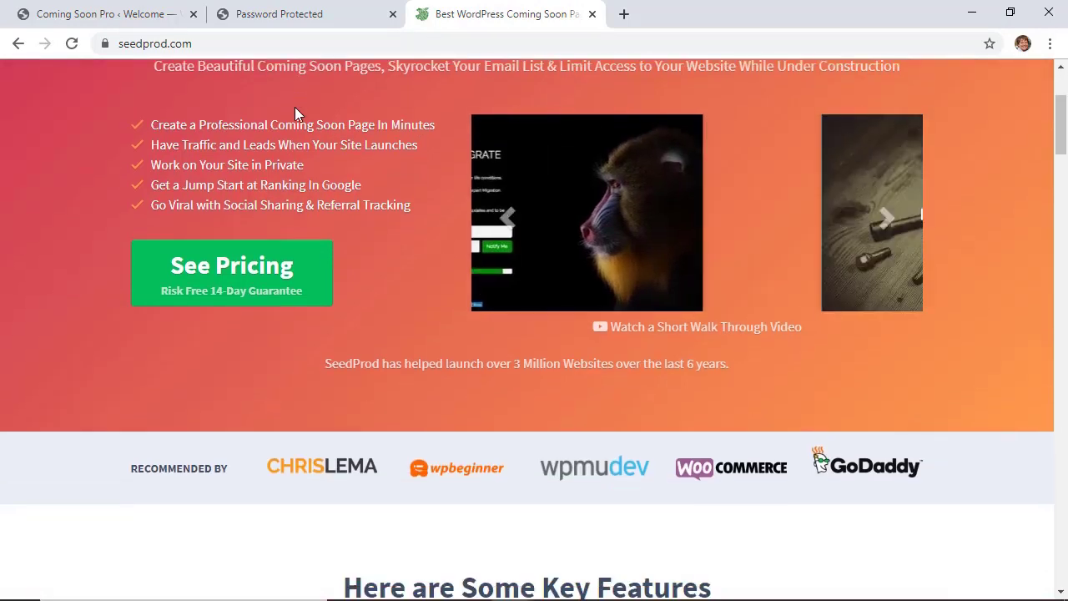
{"action": "scroll", "coordinate": [295, 108], "scroll_direction": "down", "scroll_amount": 2}
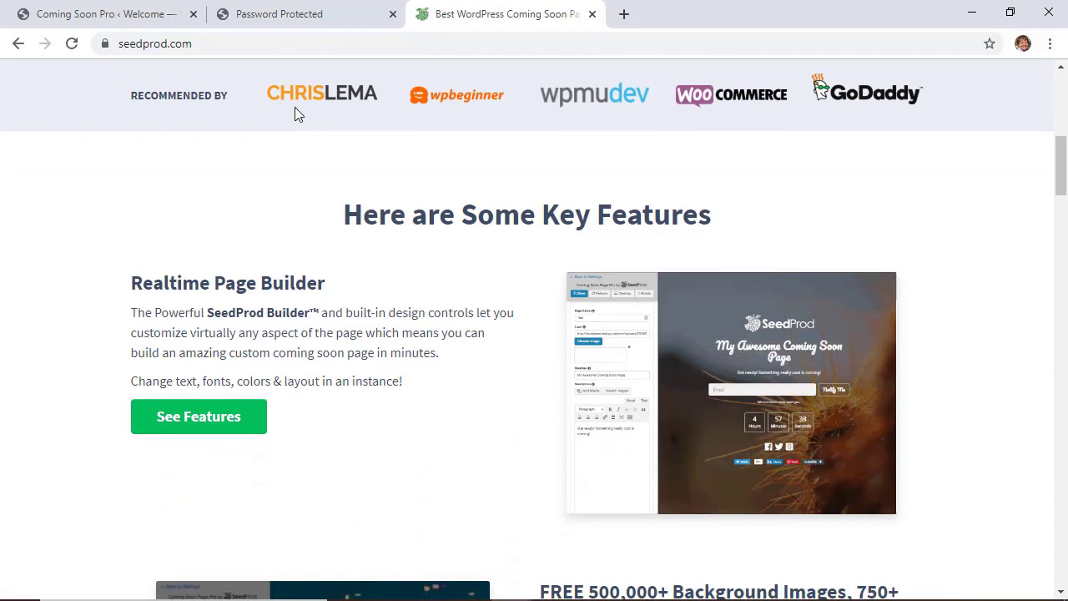